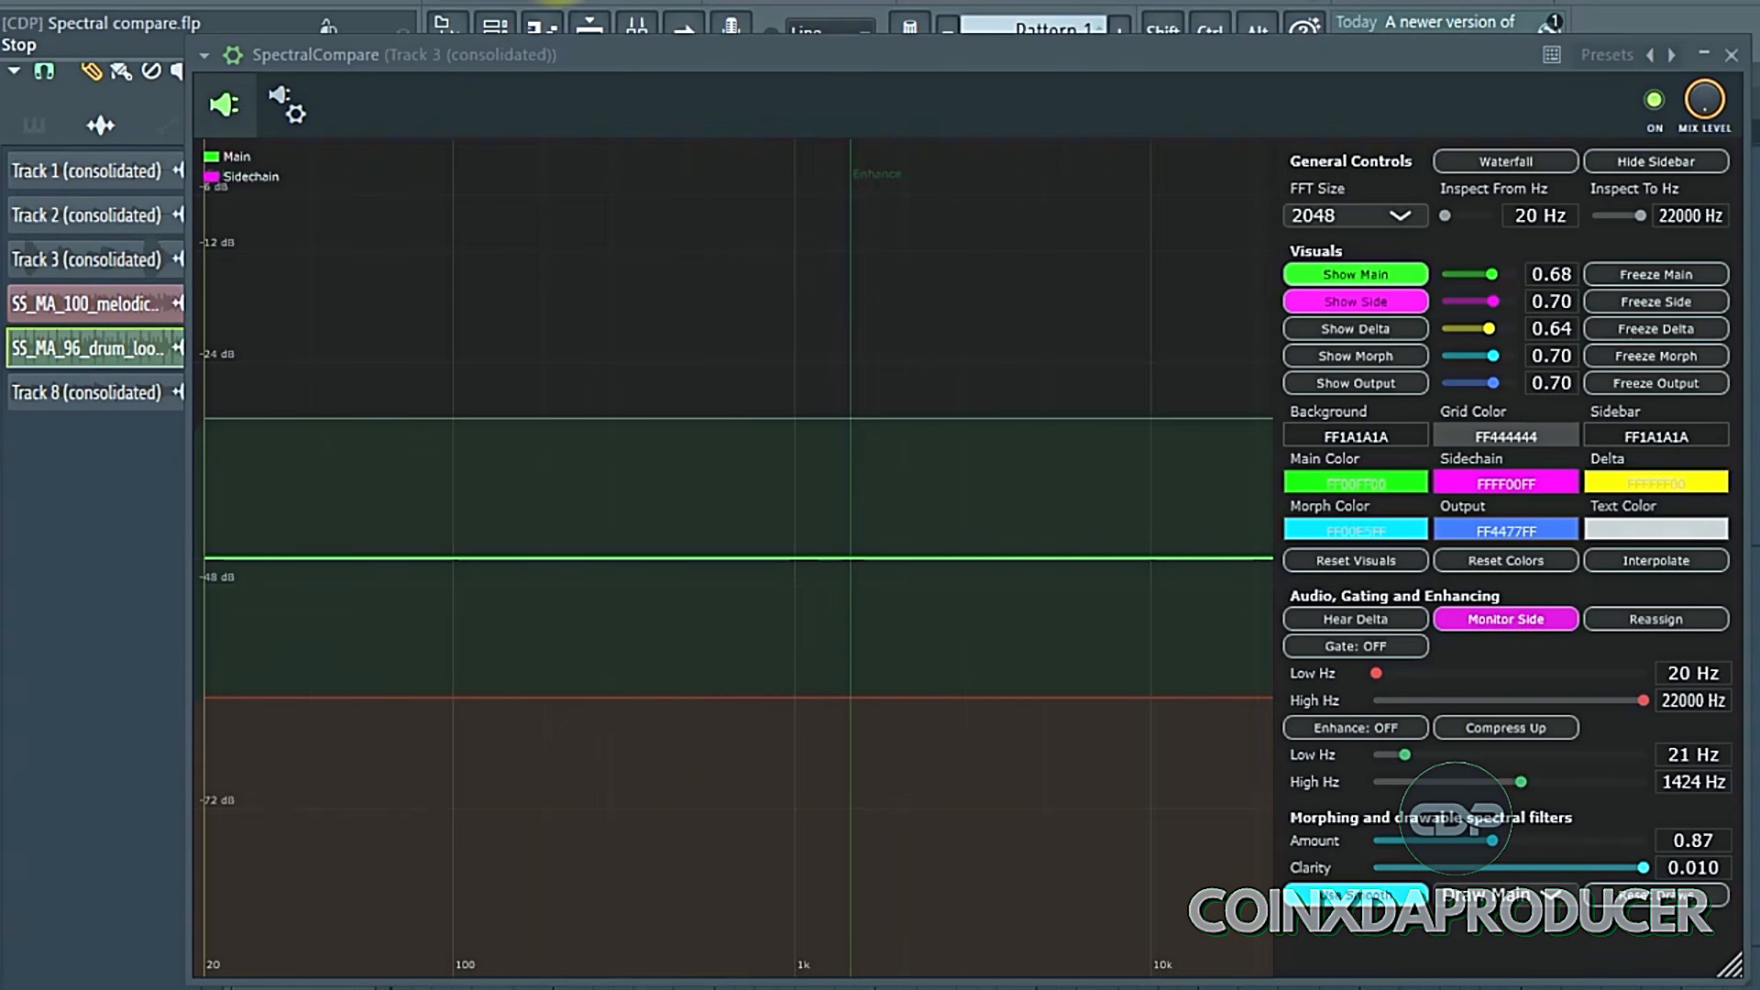
- Restart playback of the arrangement from its beginning in the playlist
left_click(507, 4)
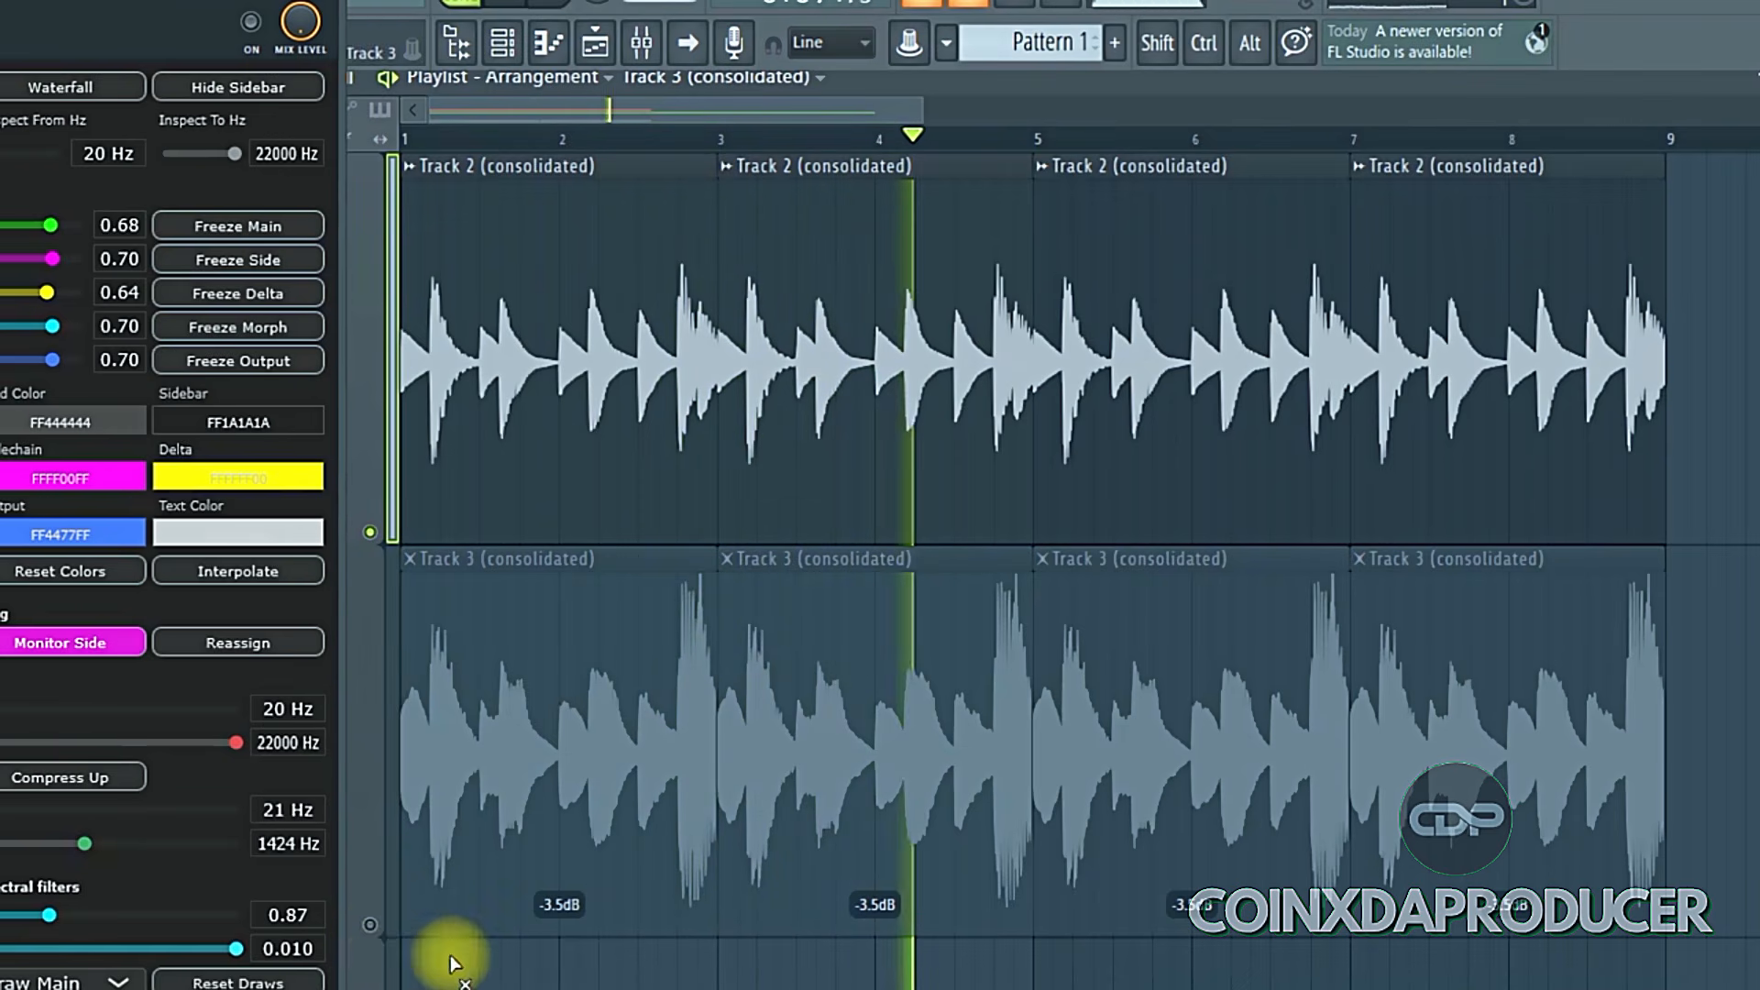
key("space")
right_click(375, 932)
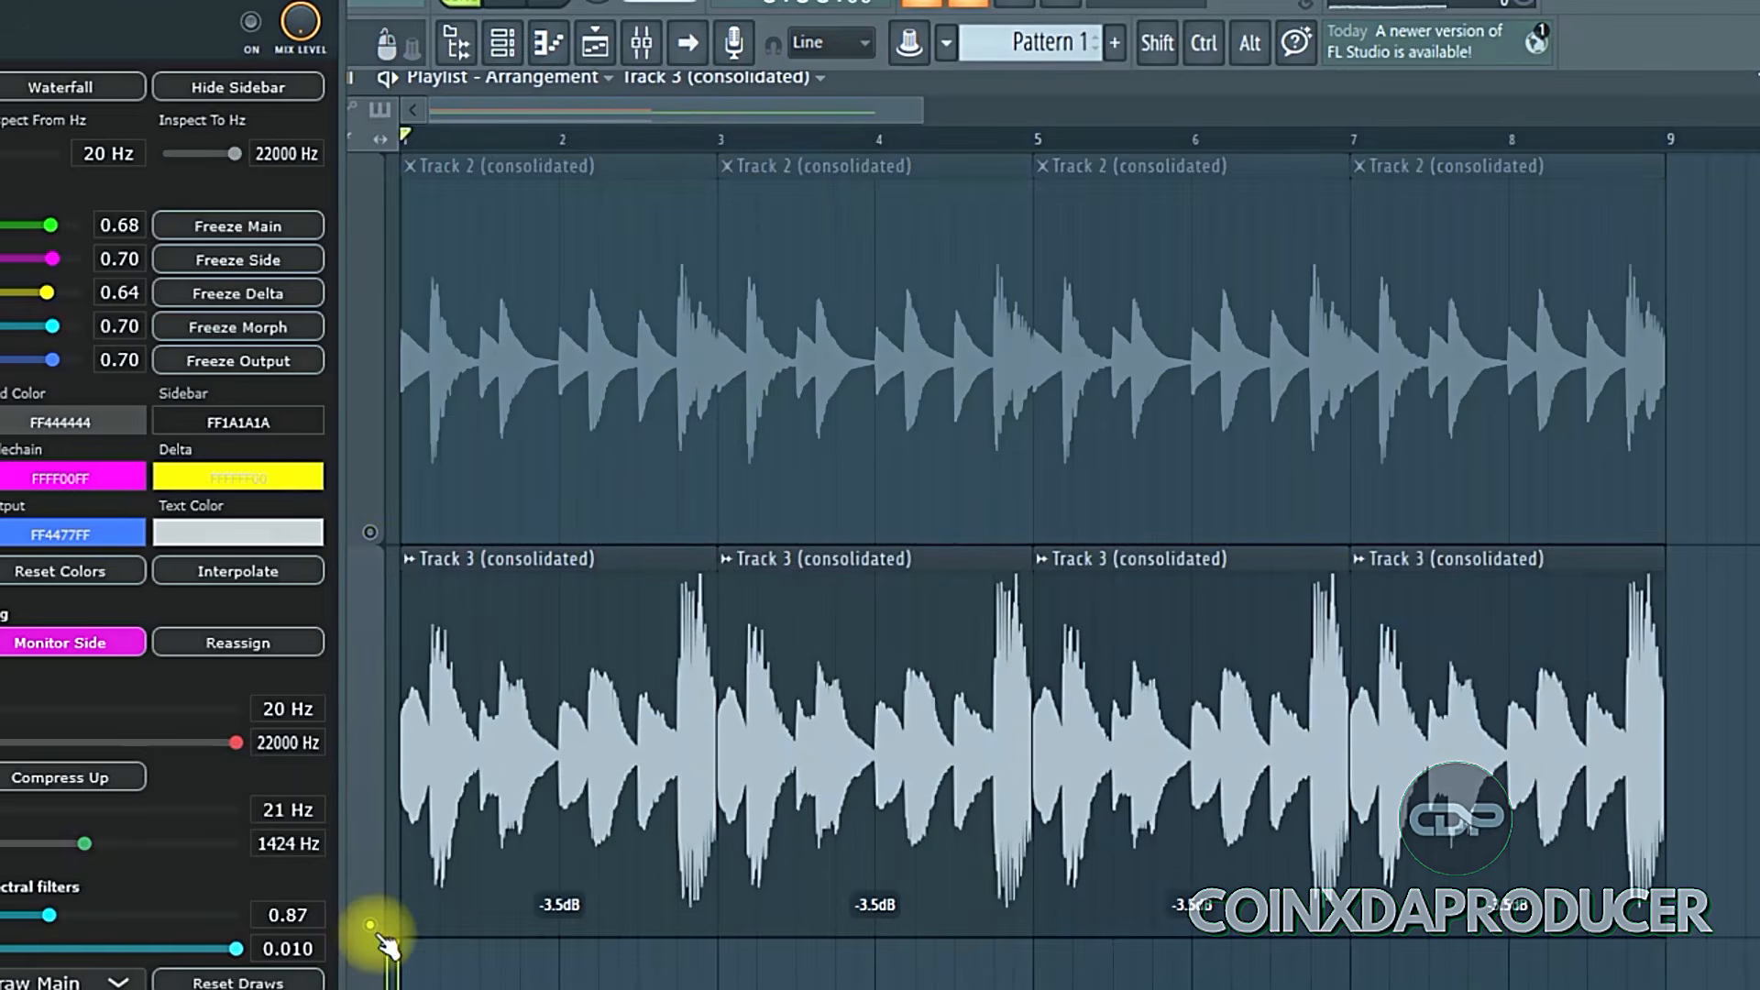
key("space")
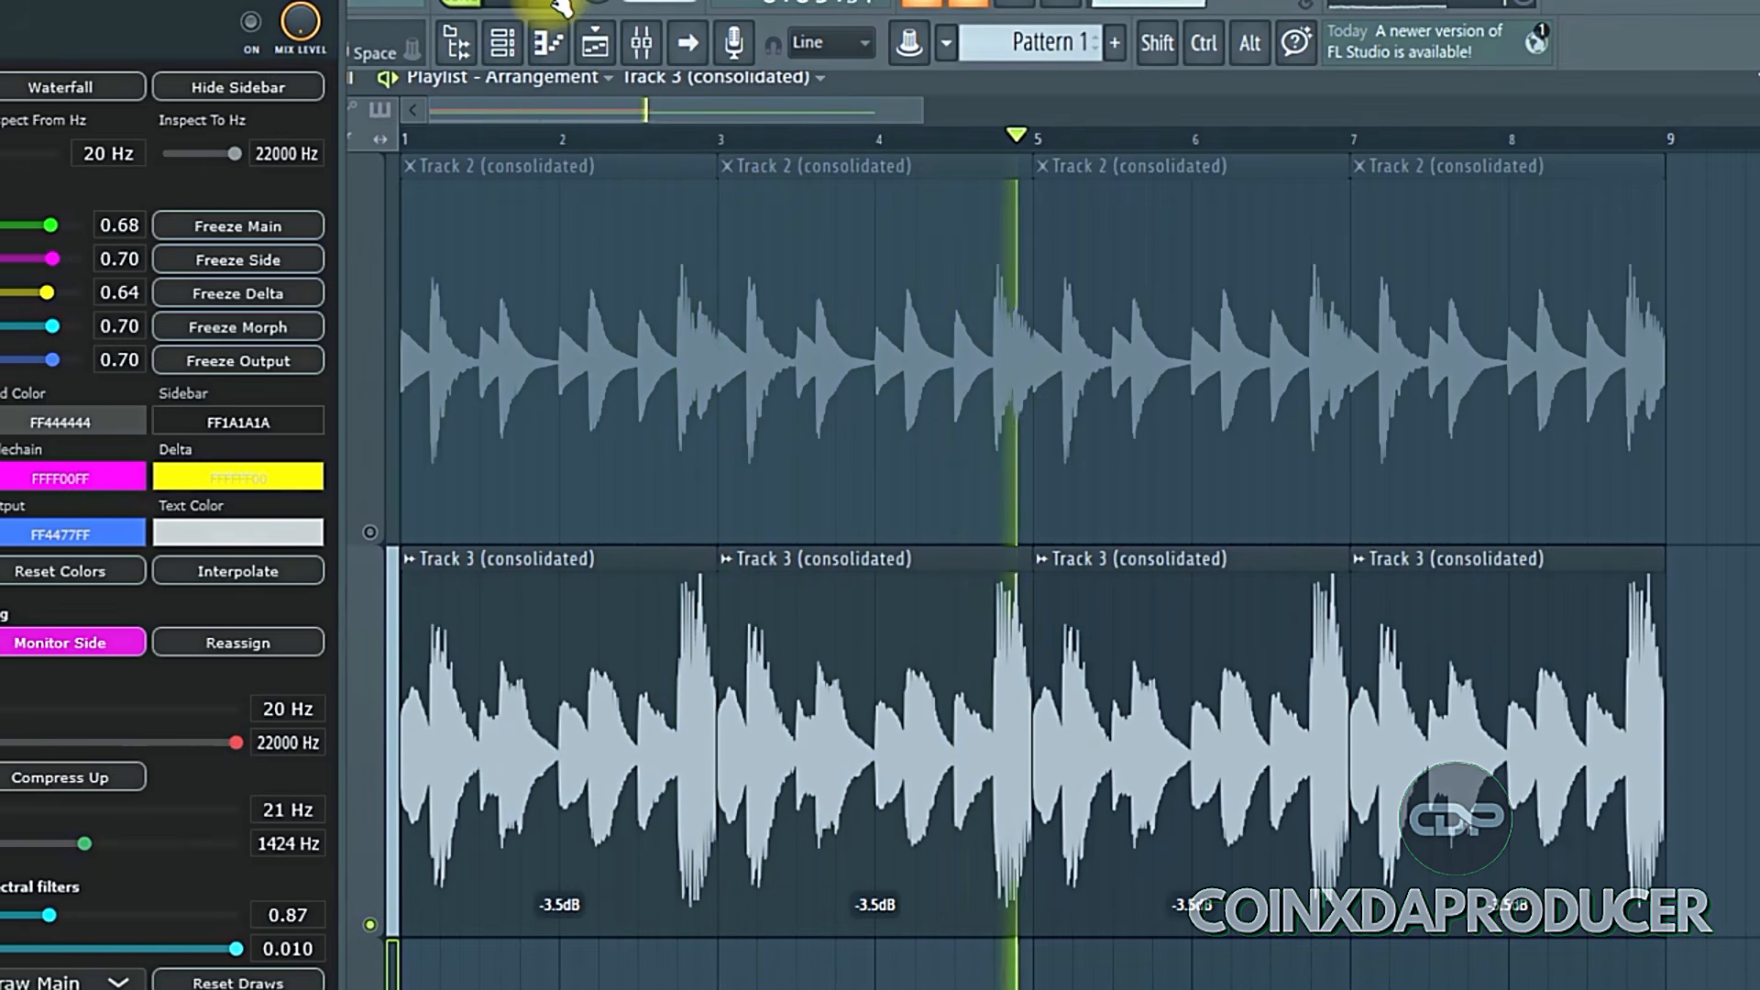
- Bring the SpectralCompare window to the front, enlarge it, and start playback
left_click(367, 9)
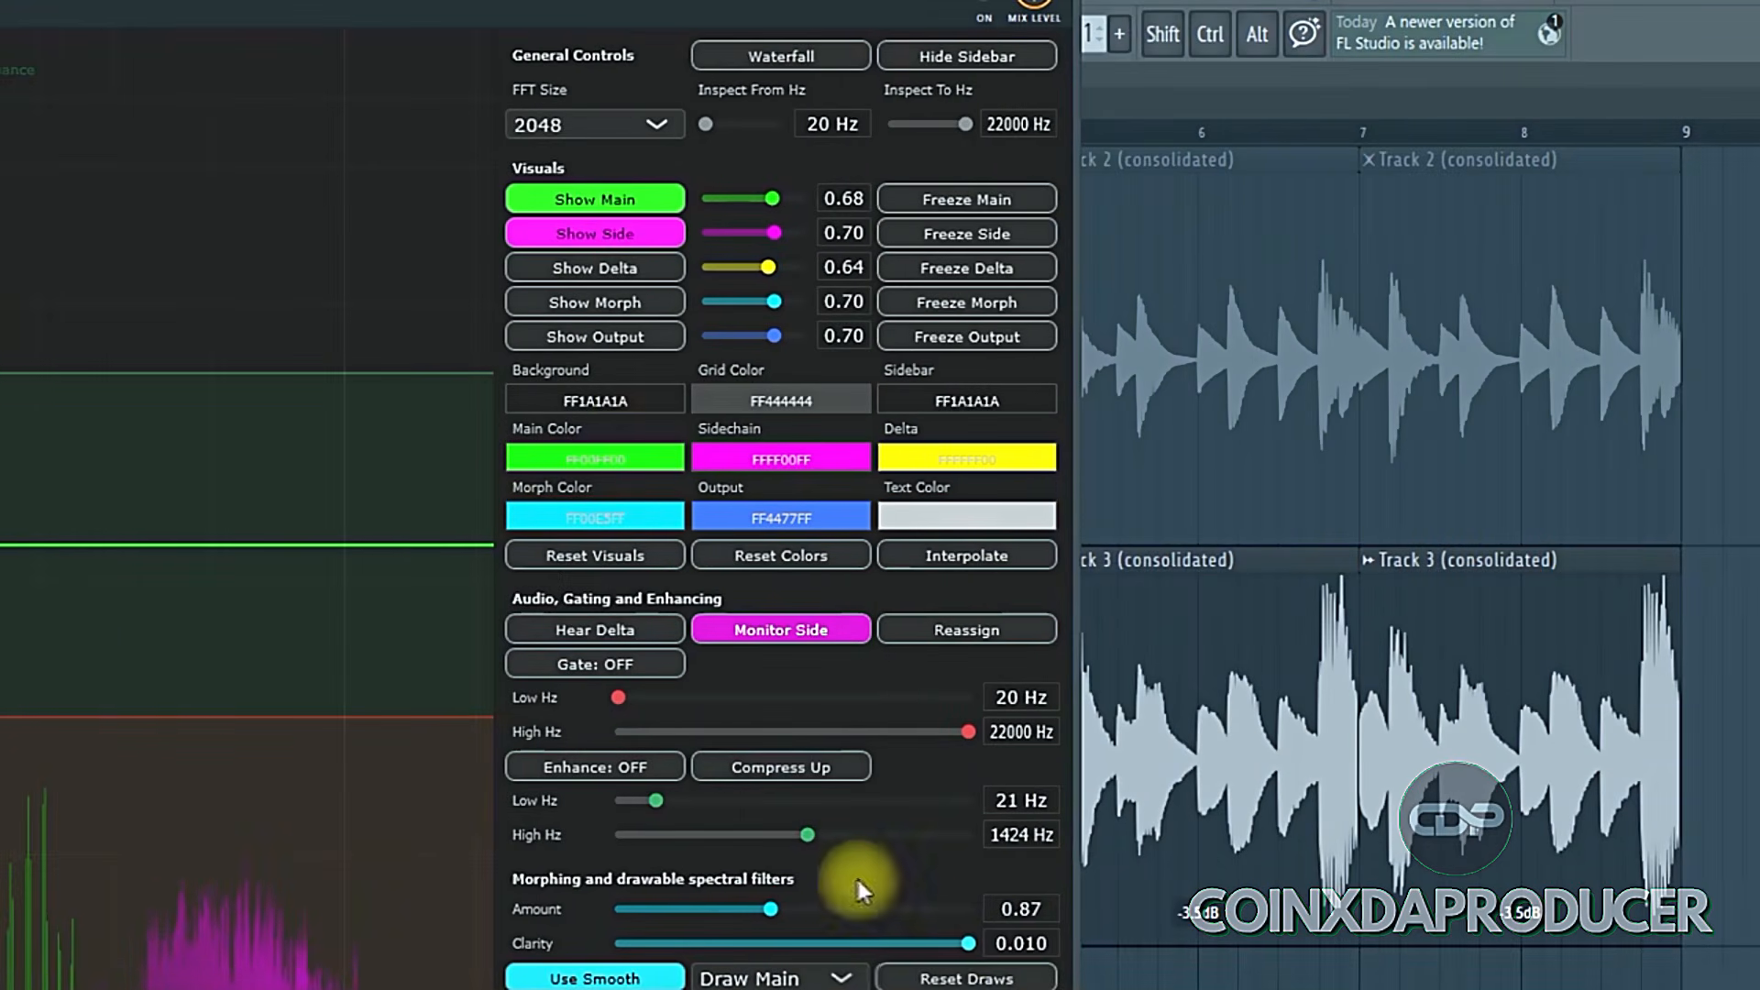
left_click_drag(1070, 985, 942, 948)
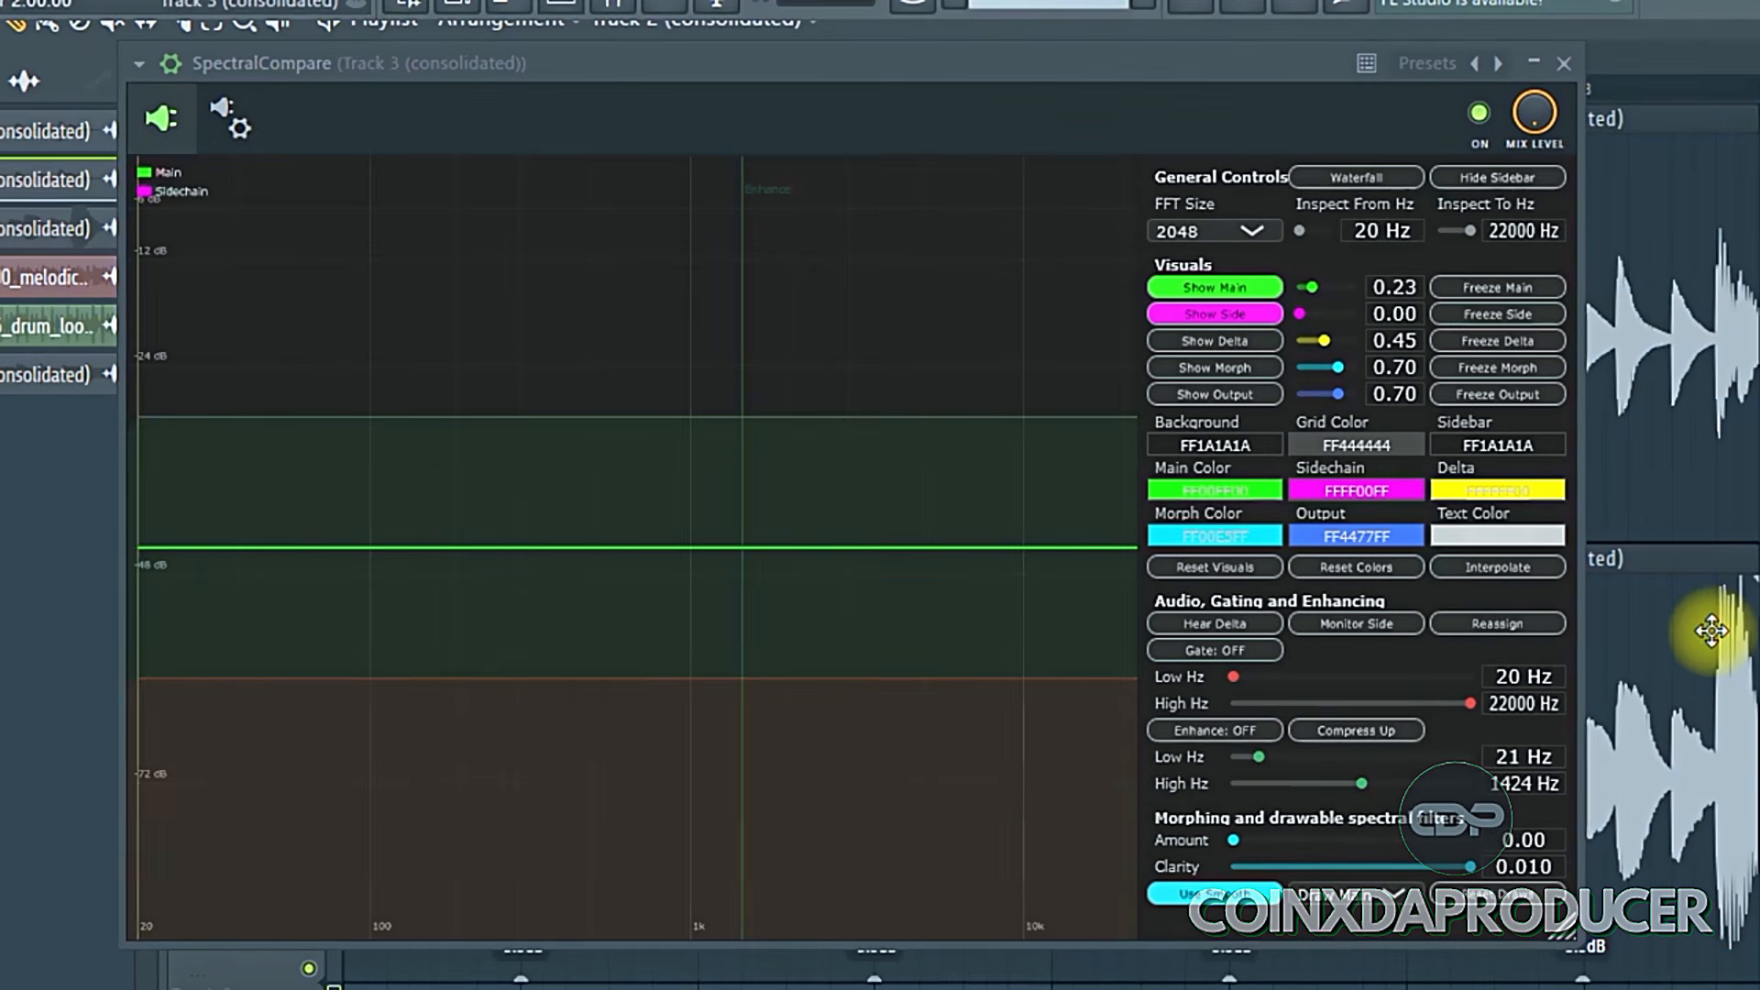
key("space")
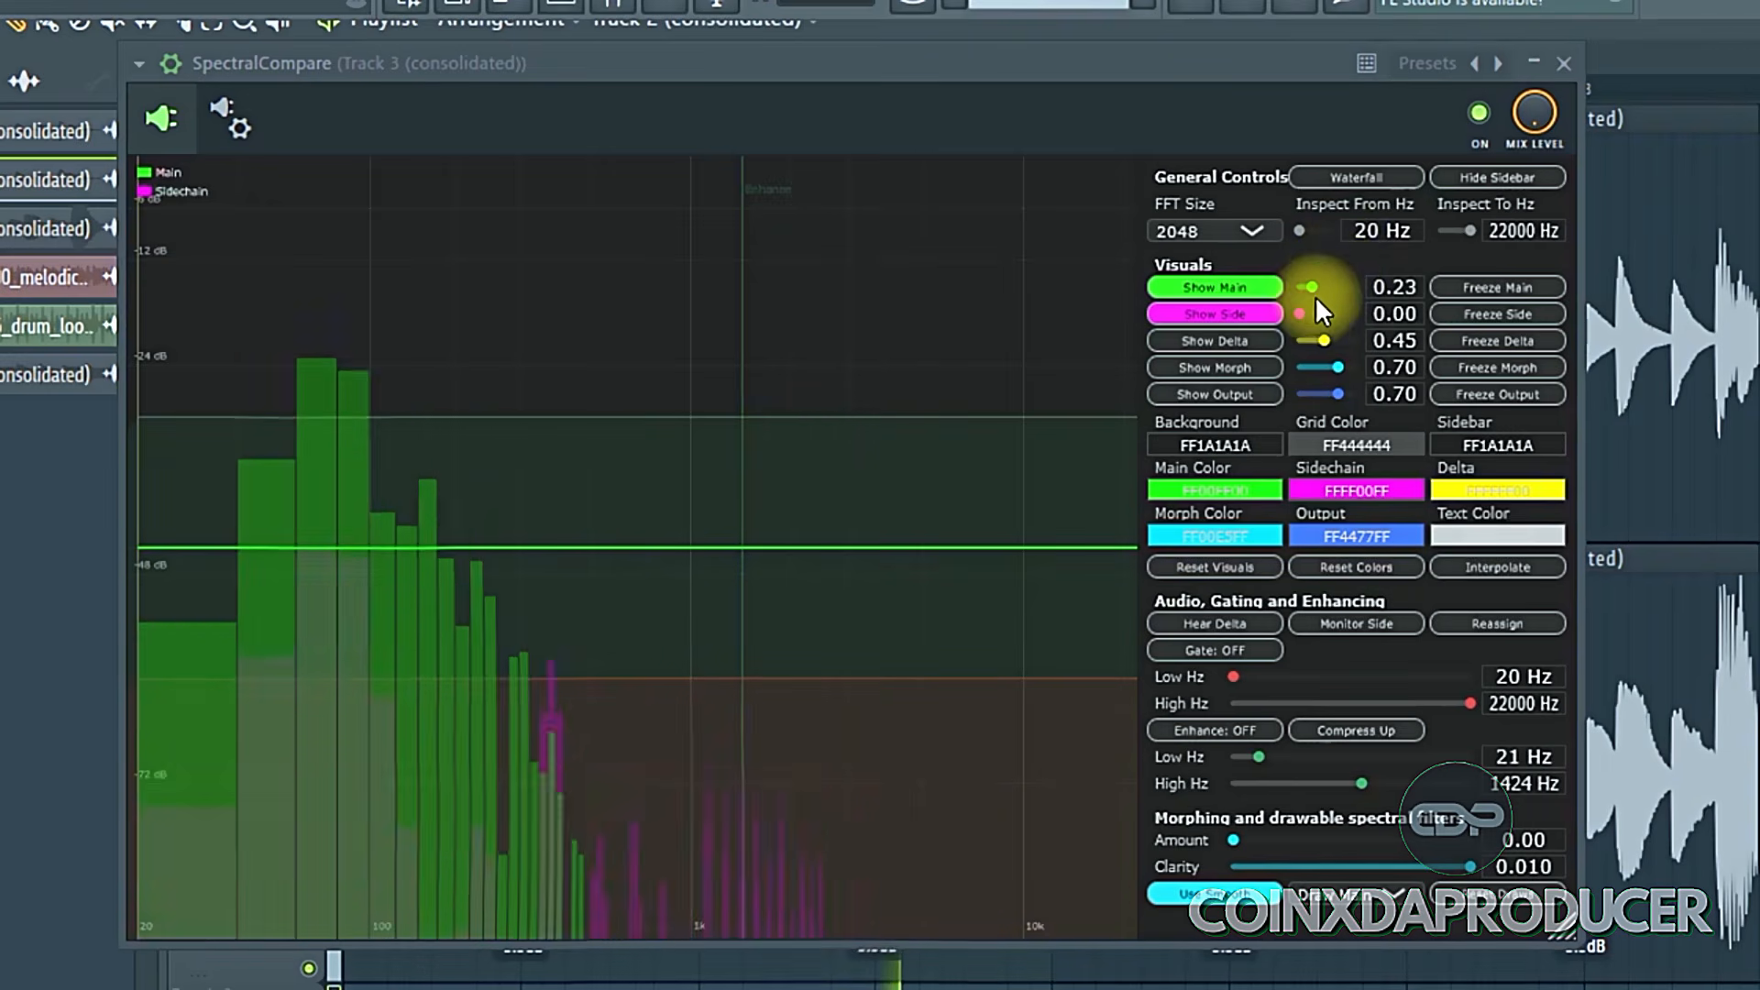
- Set the Main display opacity to 0.00 and the Side display opacity to 0.99
left_click_drag(1302, 321, 1239, 294)
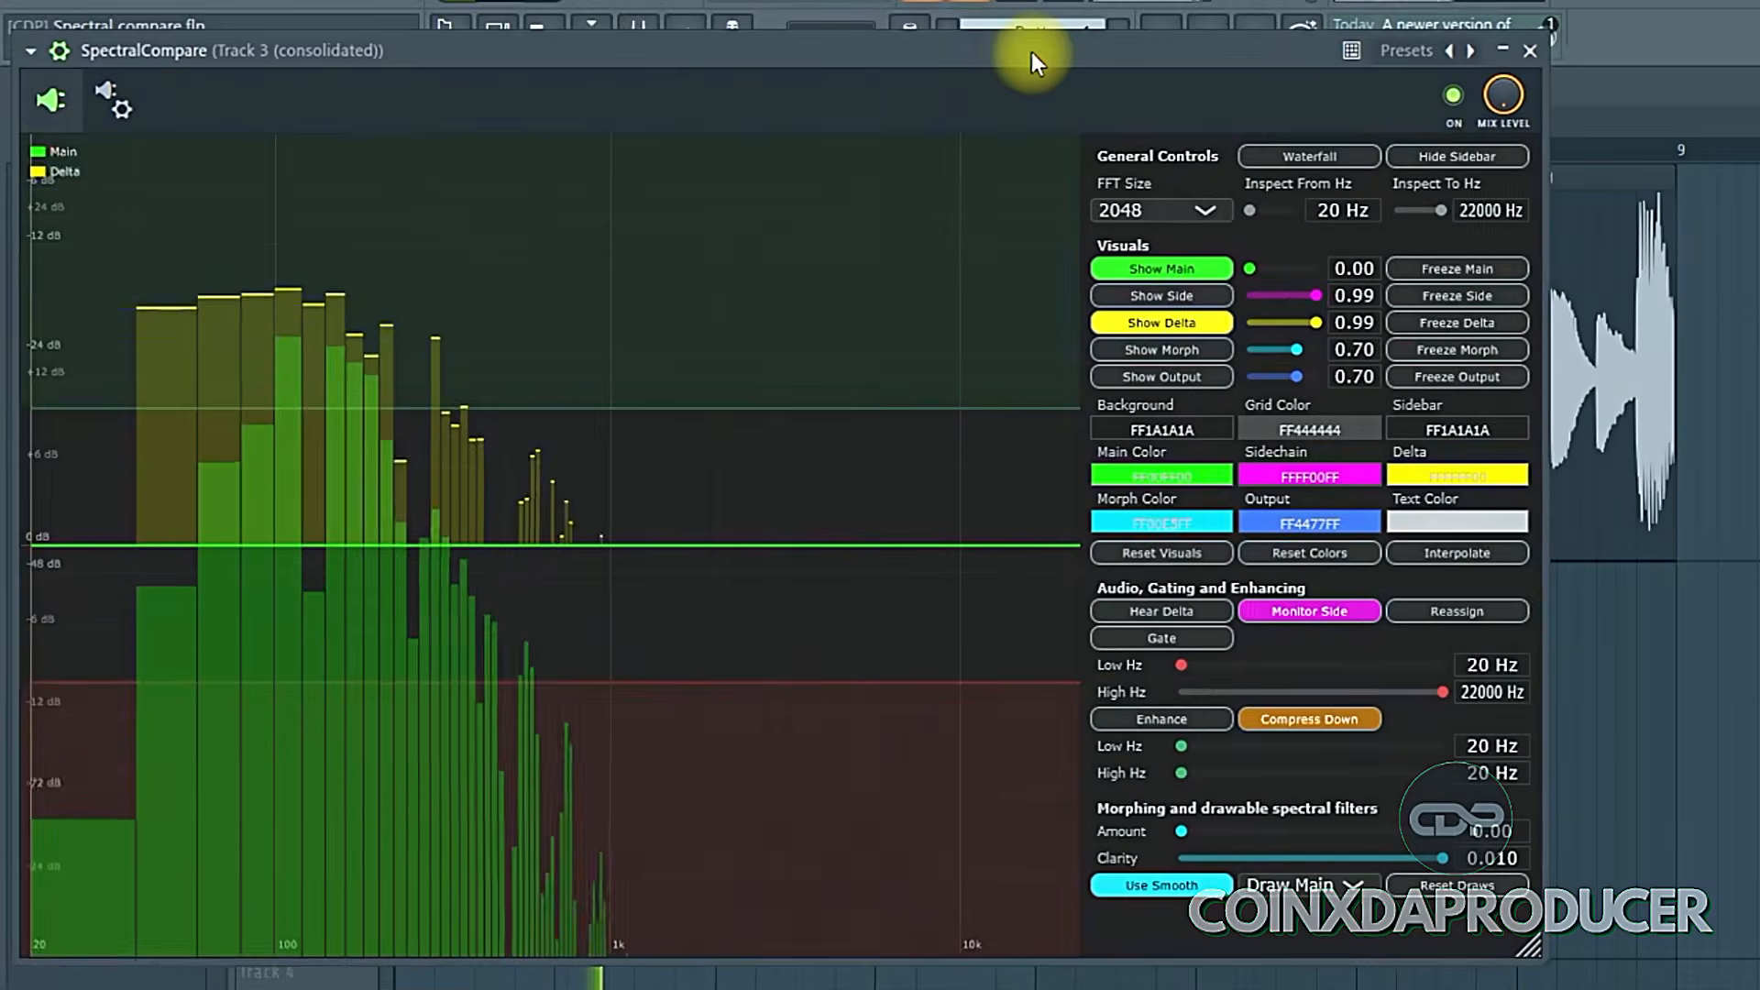
left_click_drag(1031, 51, 1047, 53)
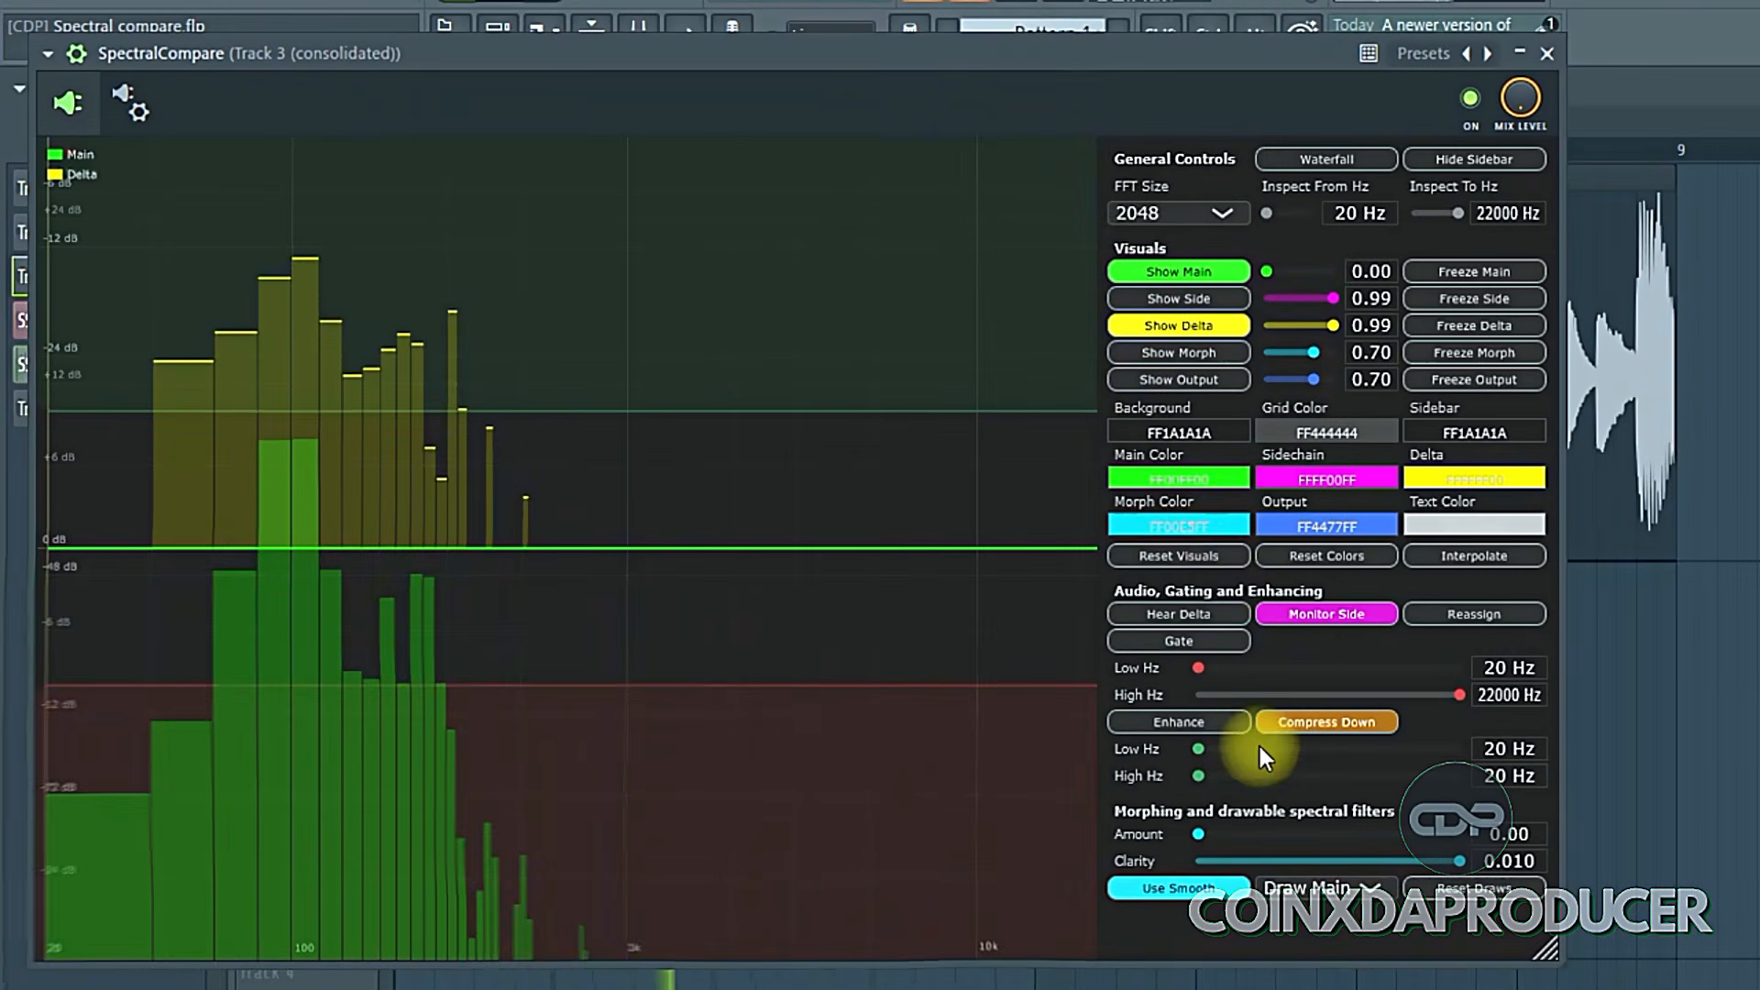
- Raise the morphing Amount to about 1.52 and pull it back down to zero
left_click(1196, 835)
left_click_drag(1196, 834, 1399, 865)
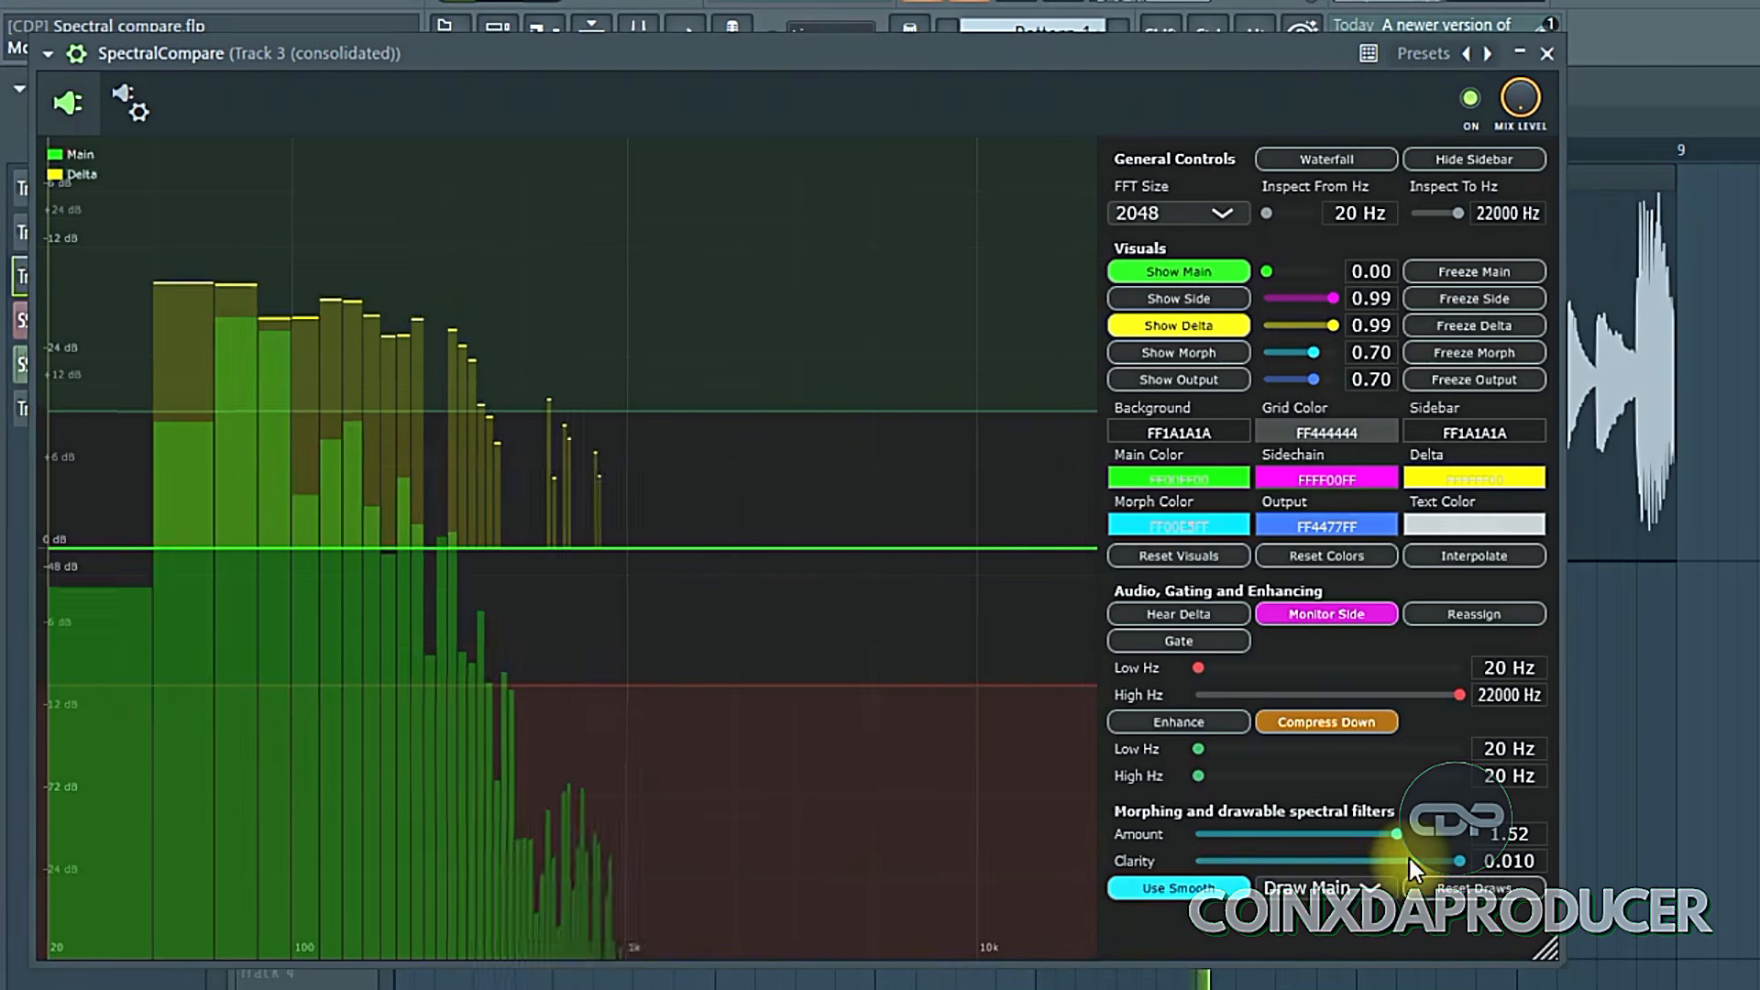
left_click_drag(1398, 834, 1129, 812)
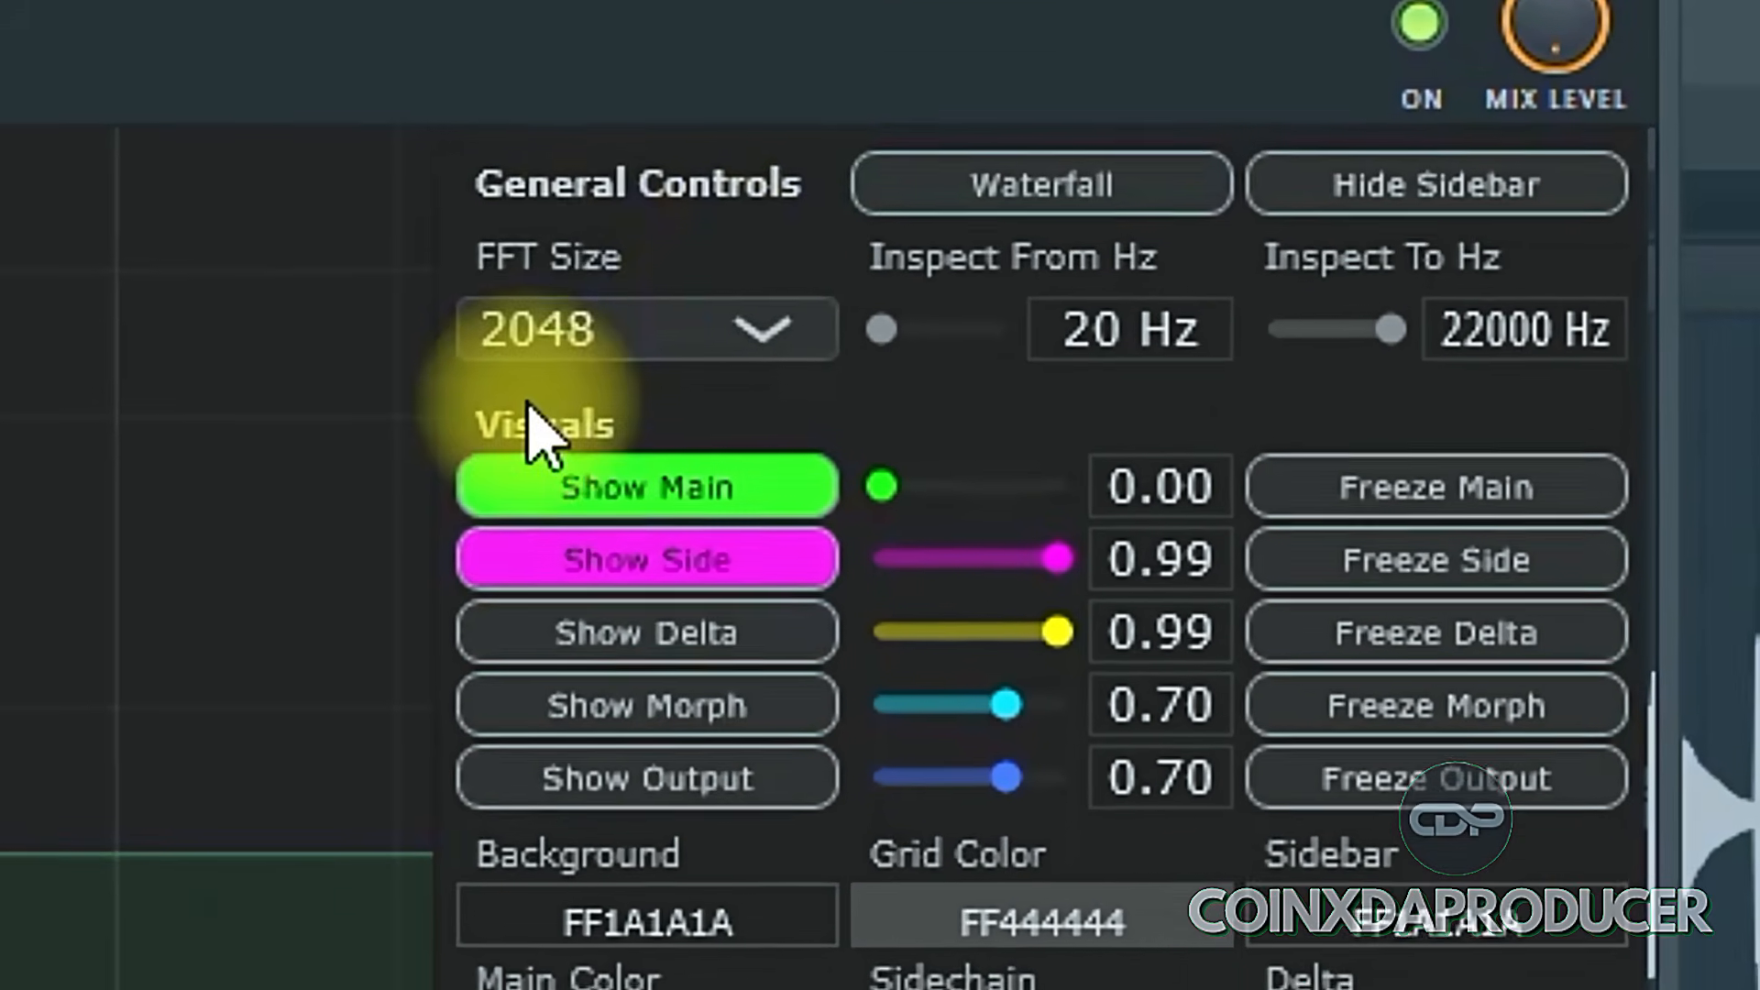
- Switch the FFT size to 8192 and return it to 2048
left_click(729, 371)
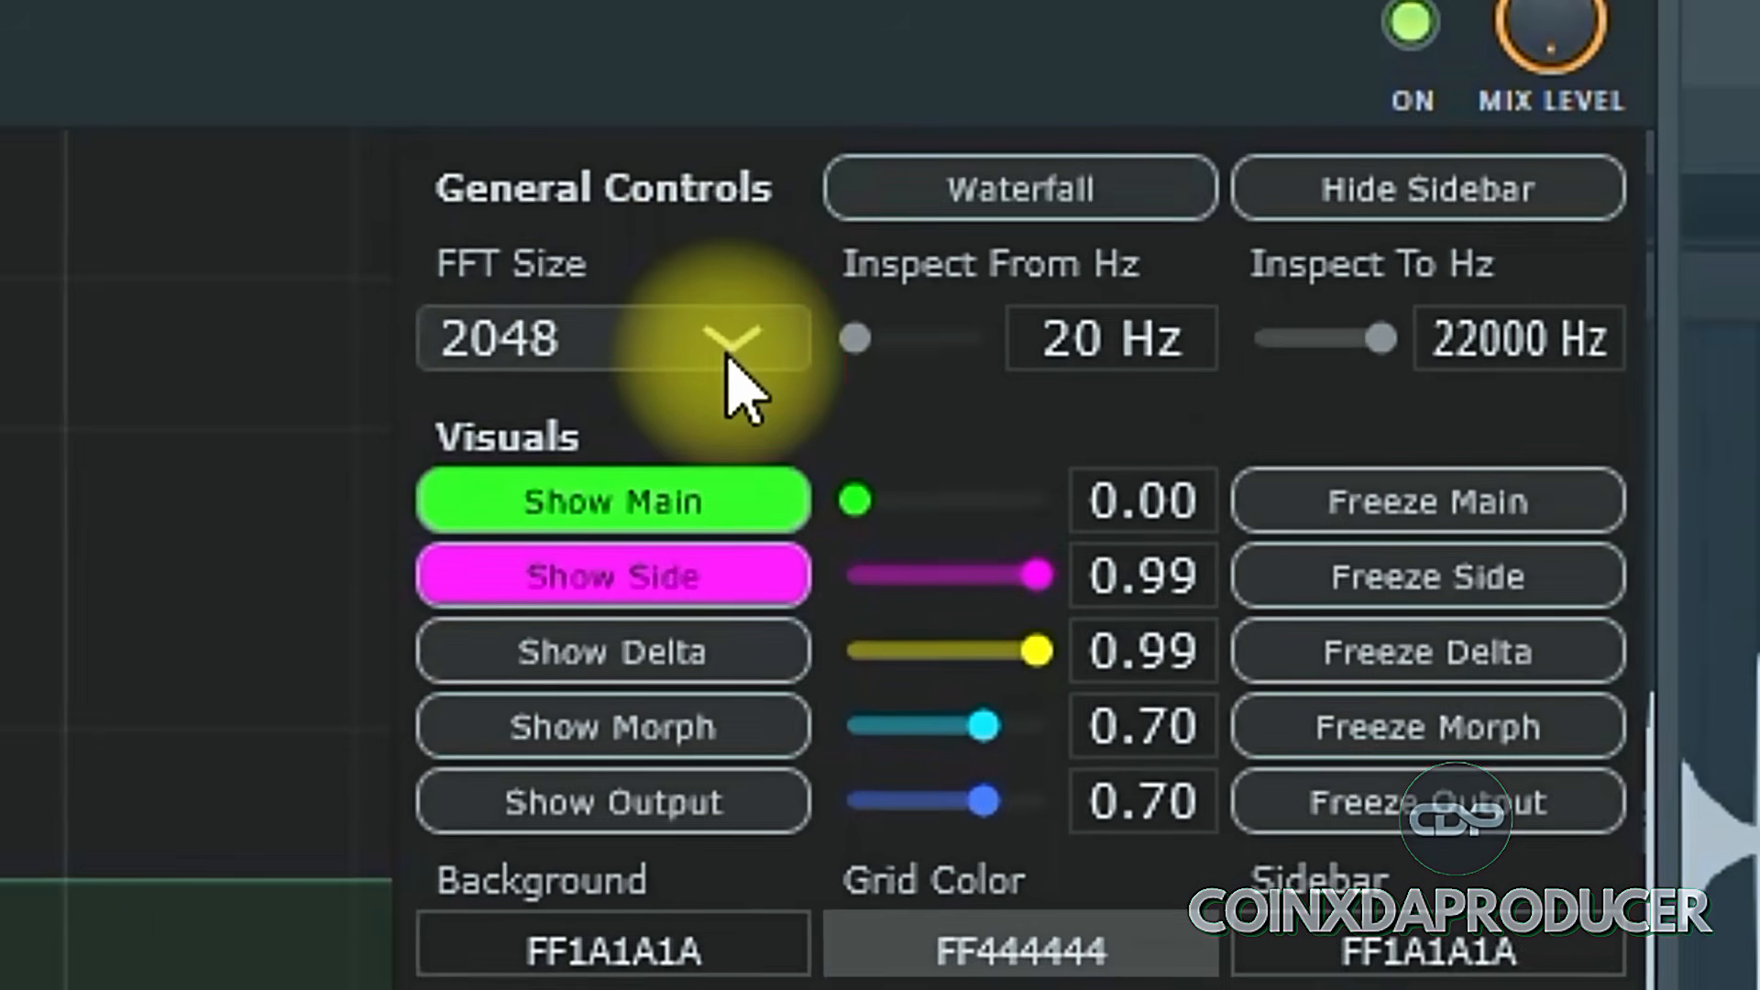
left_click(738, 353)
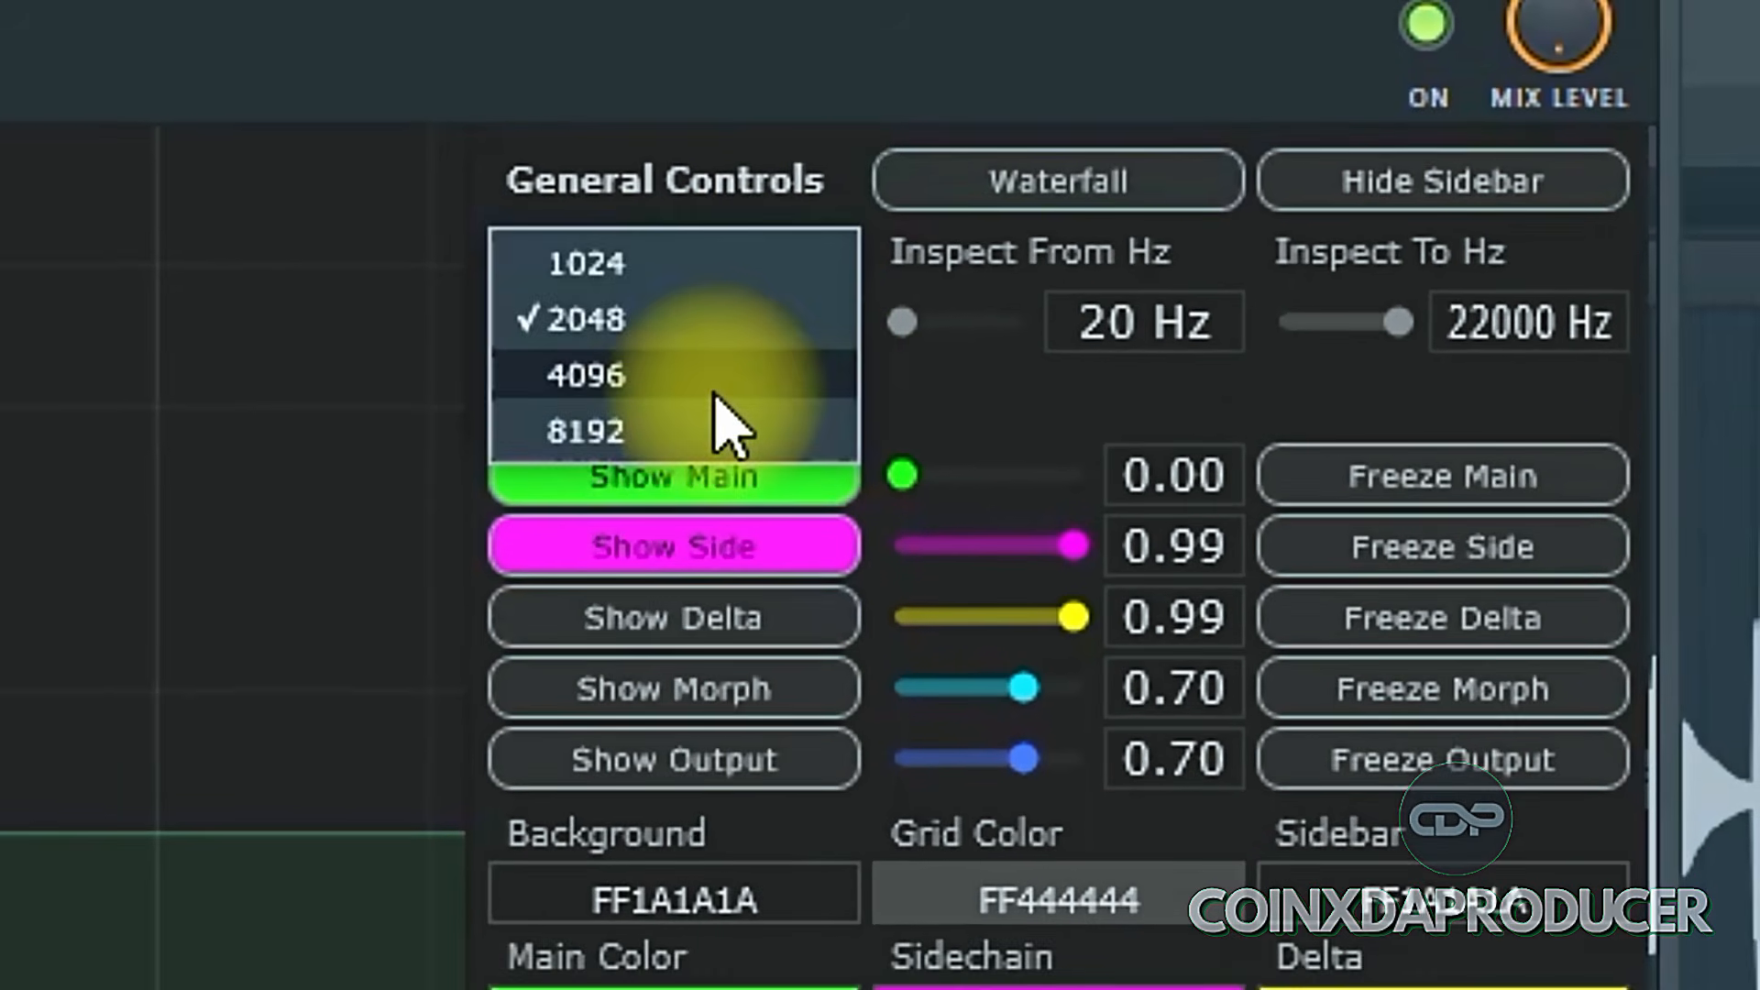
left_click(643, 421)
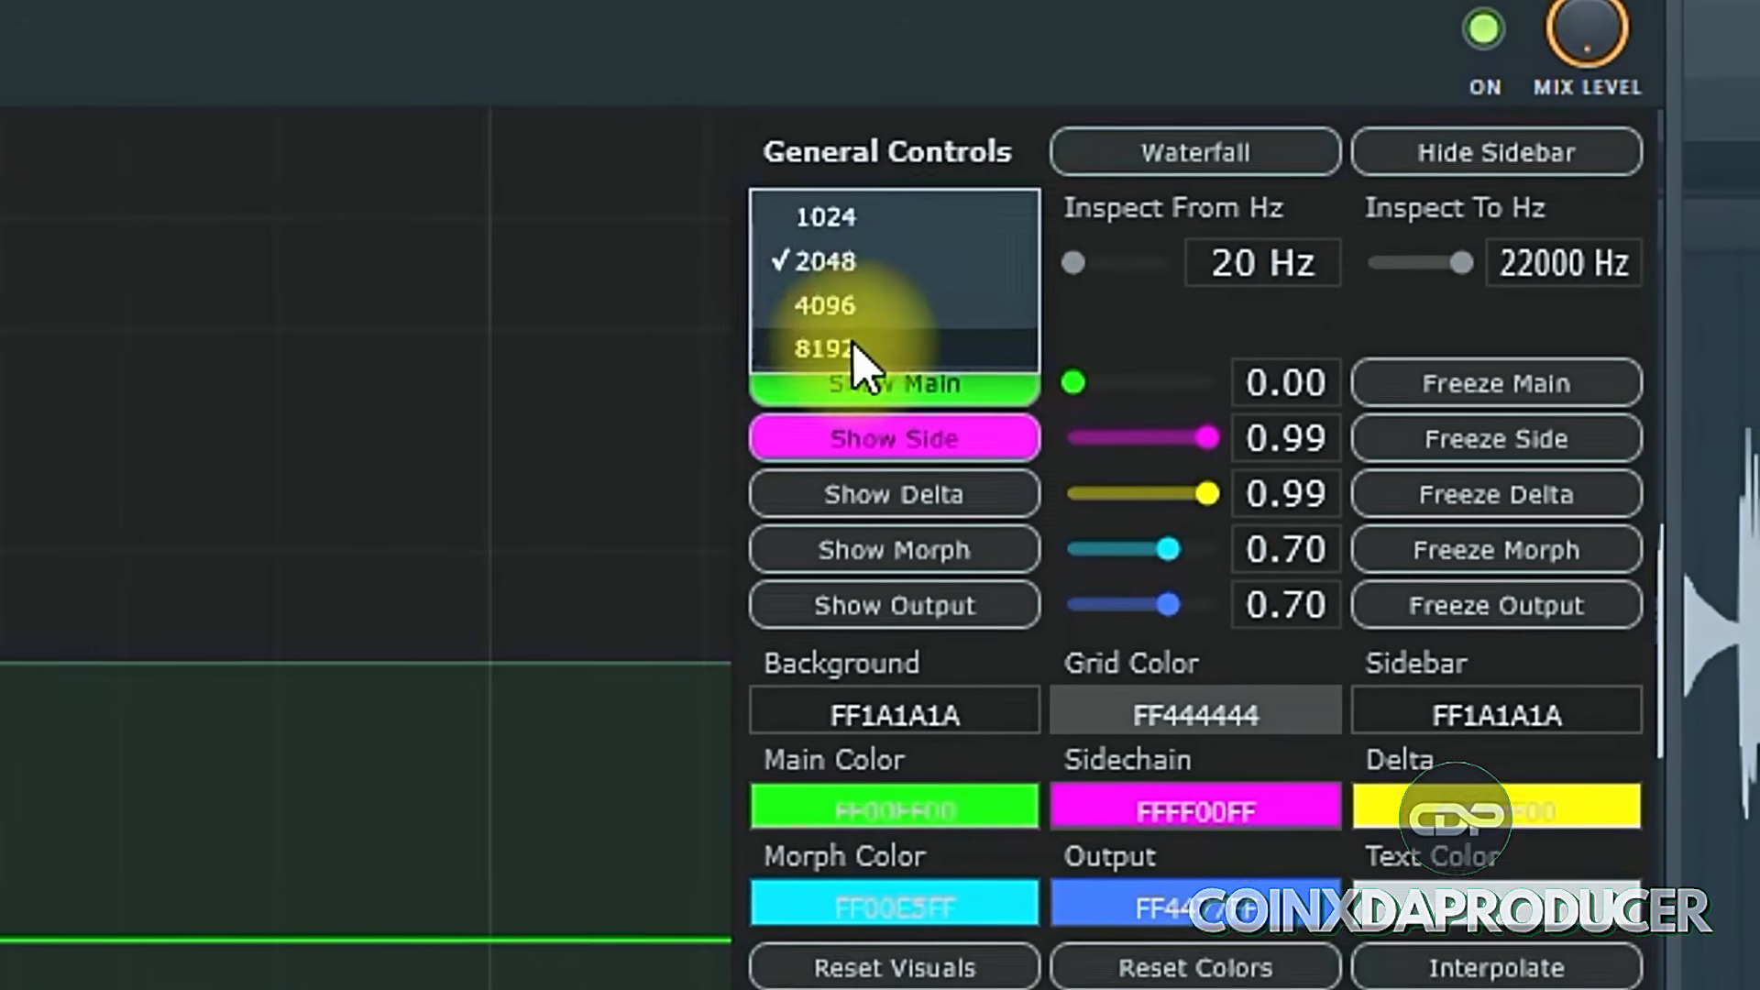
left_click(740, 377)
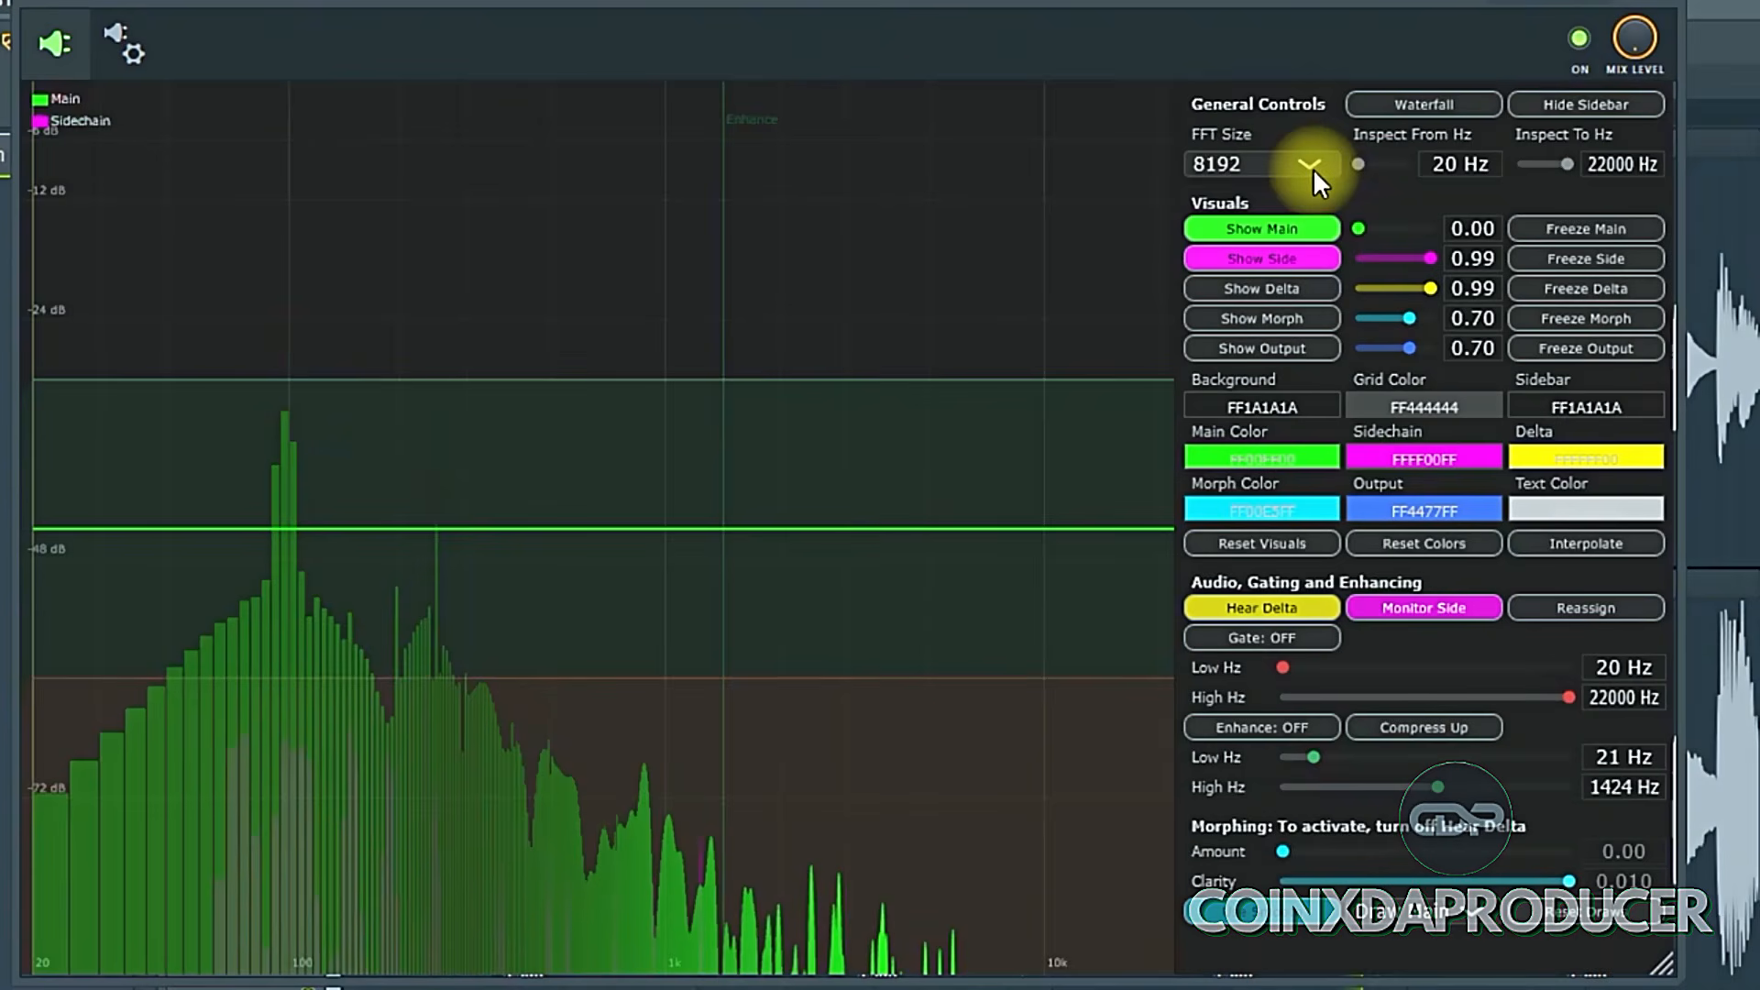
left_click(1310, 170)
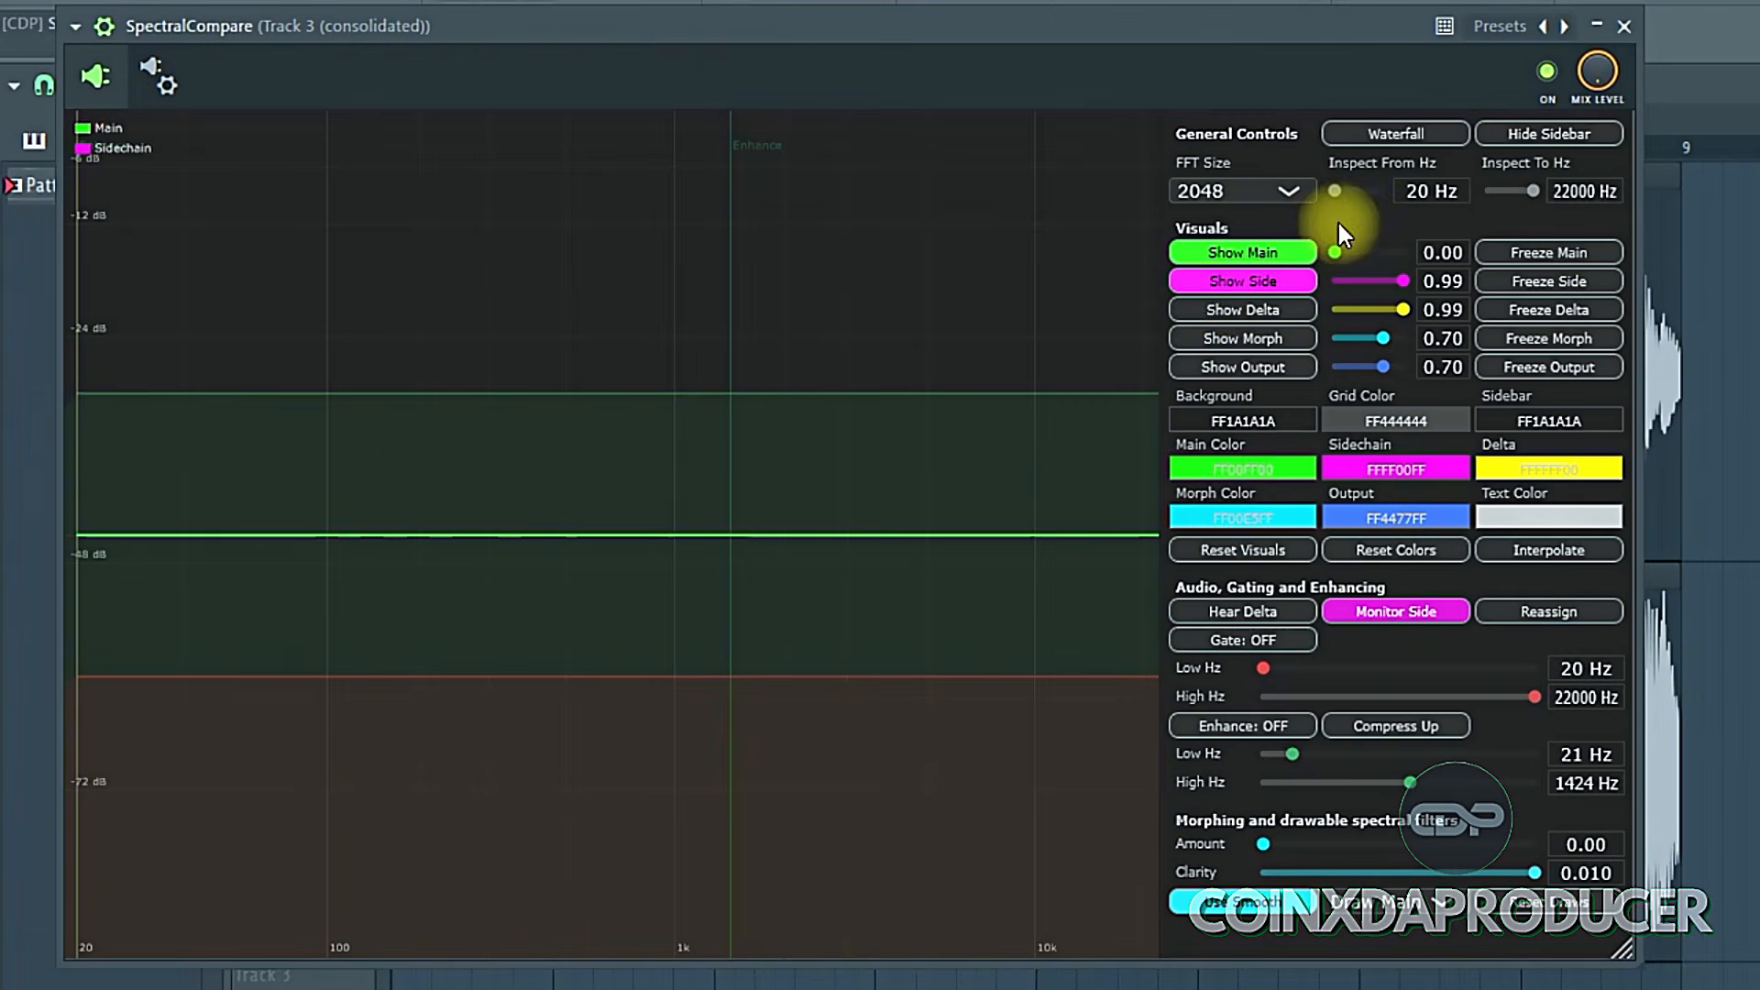
- Enable the Delta display and freeze it while the audio plays
left_click(1276, 311)
key("space")
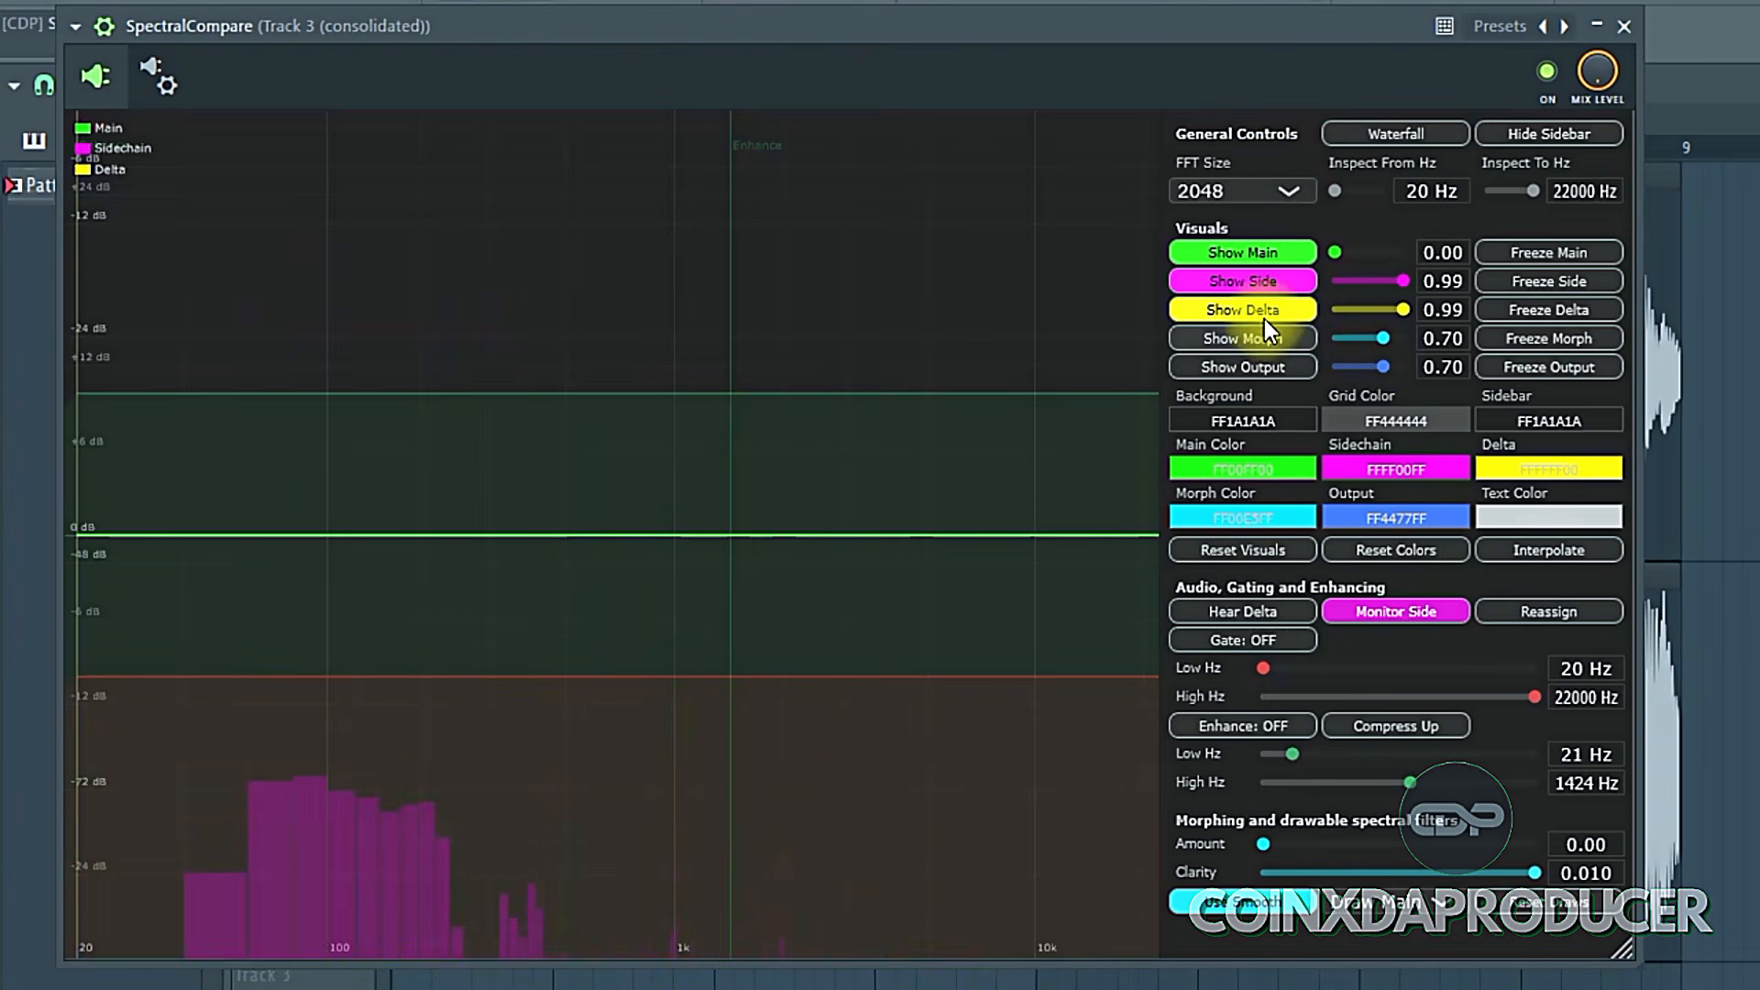
left_click(1353, 309)
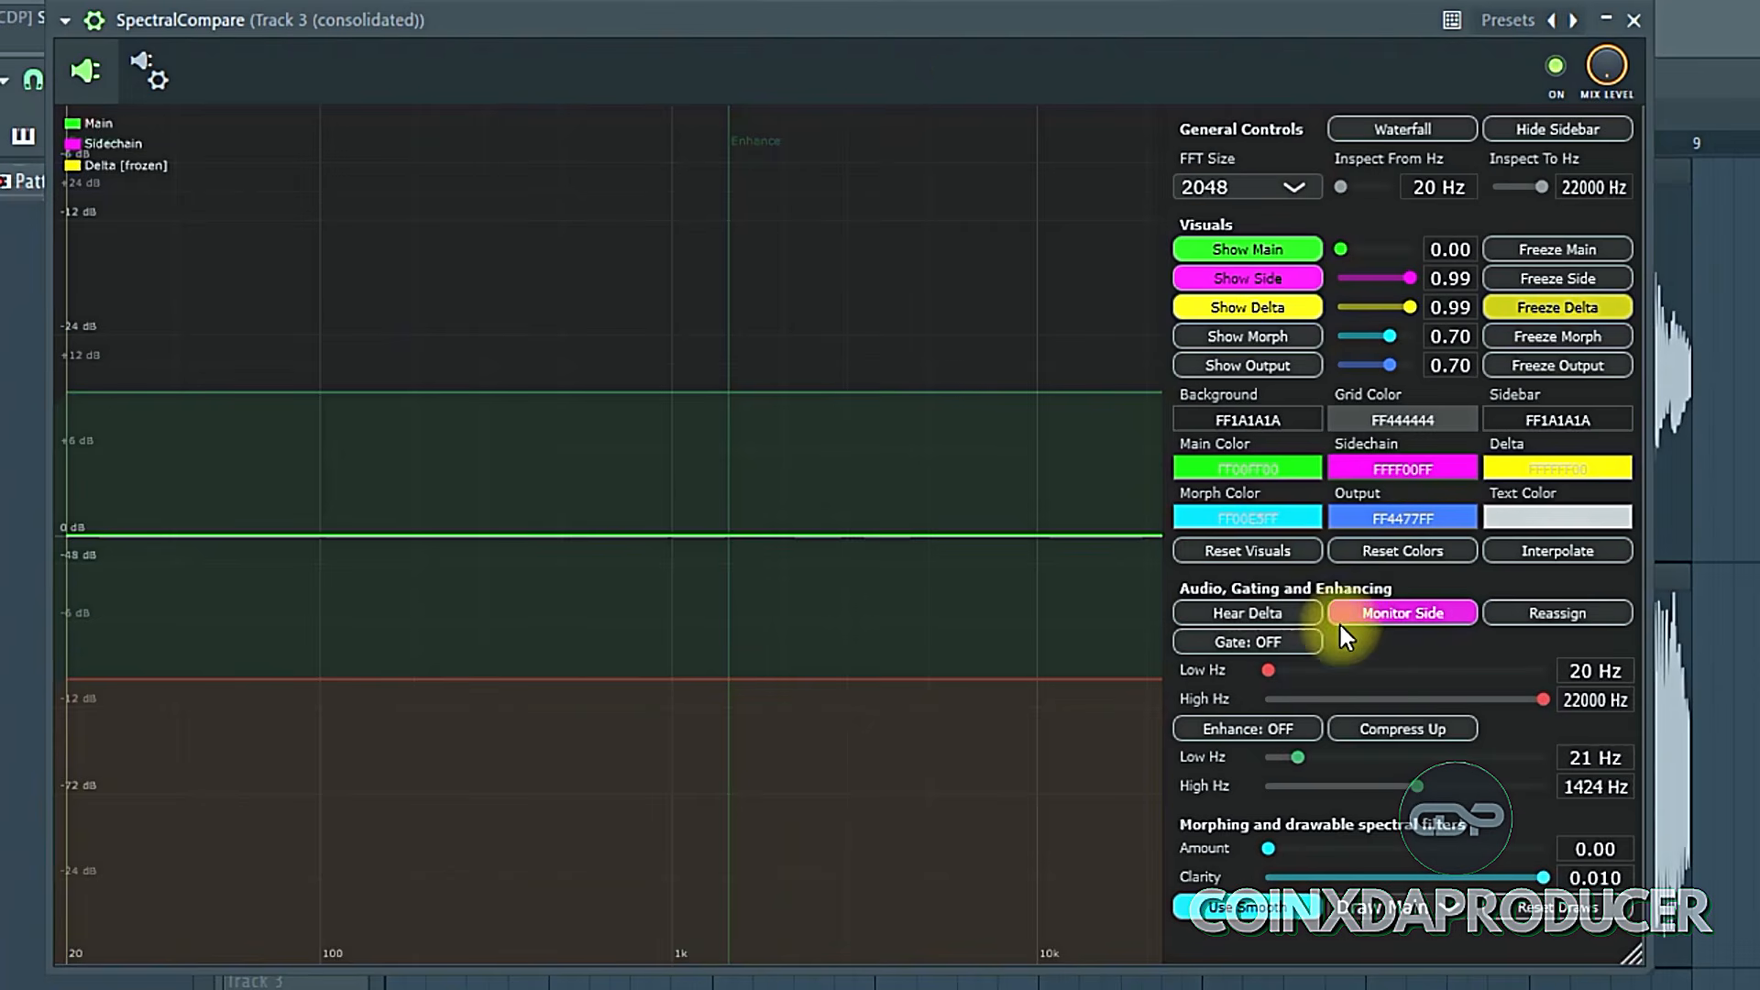
- Turn on Hear Delta and the Waterfall view, and stop playback
left_click(1246, 617)
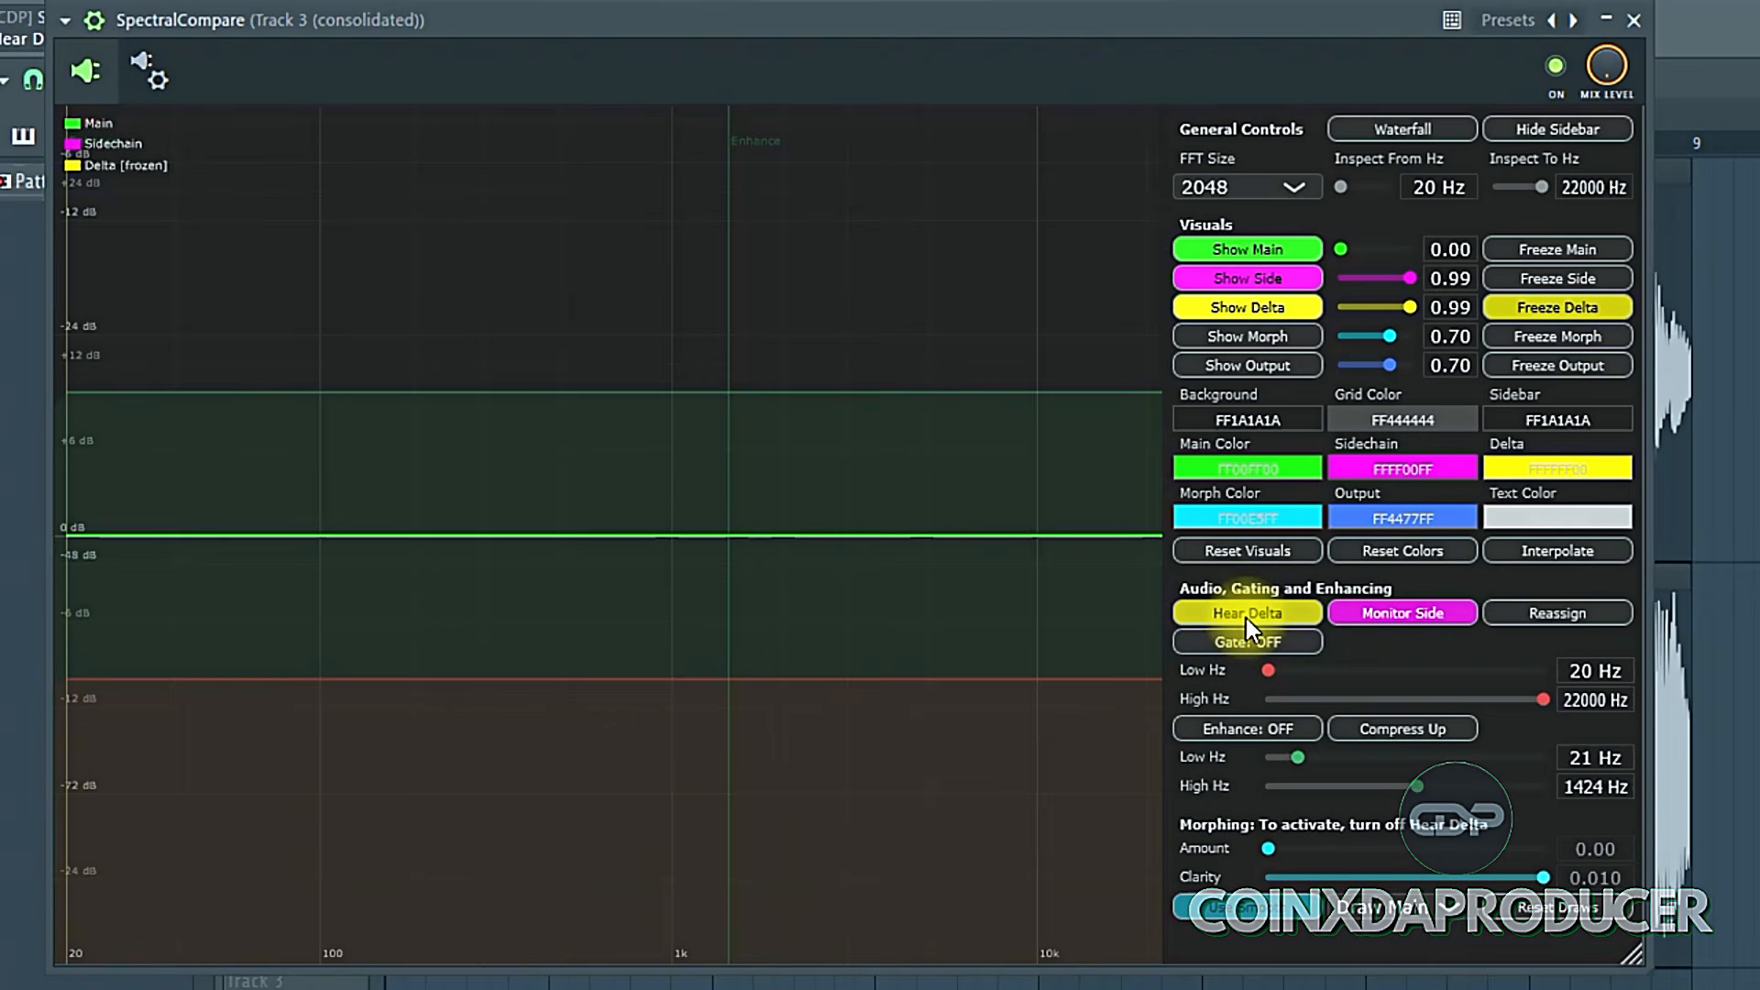
left_click(1411, 136)
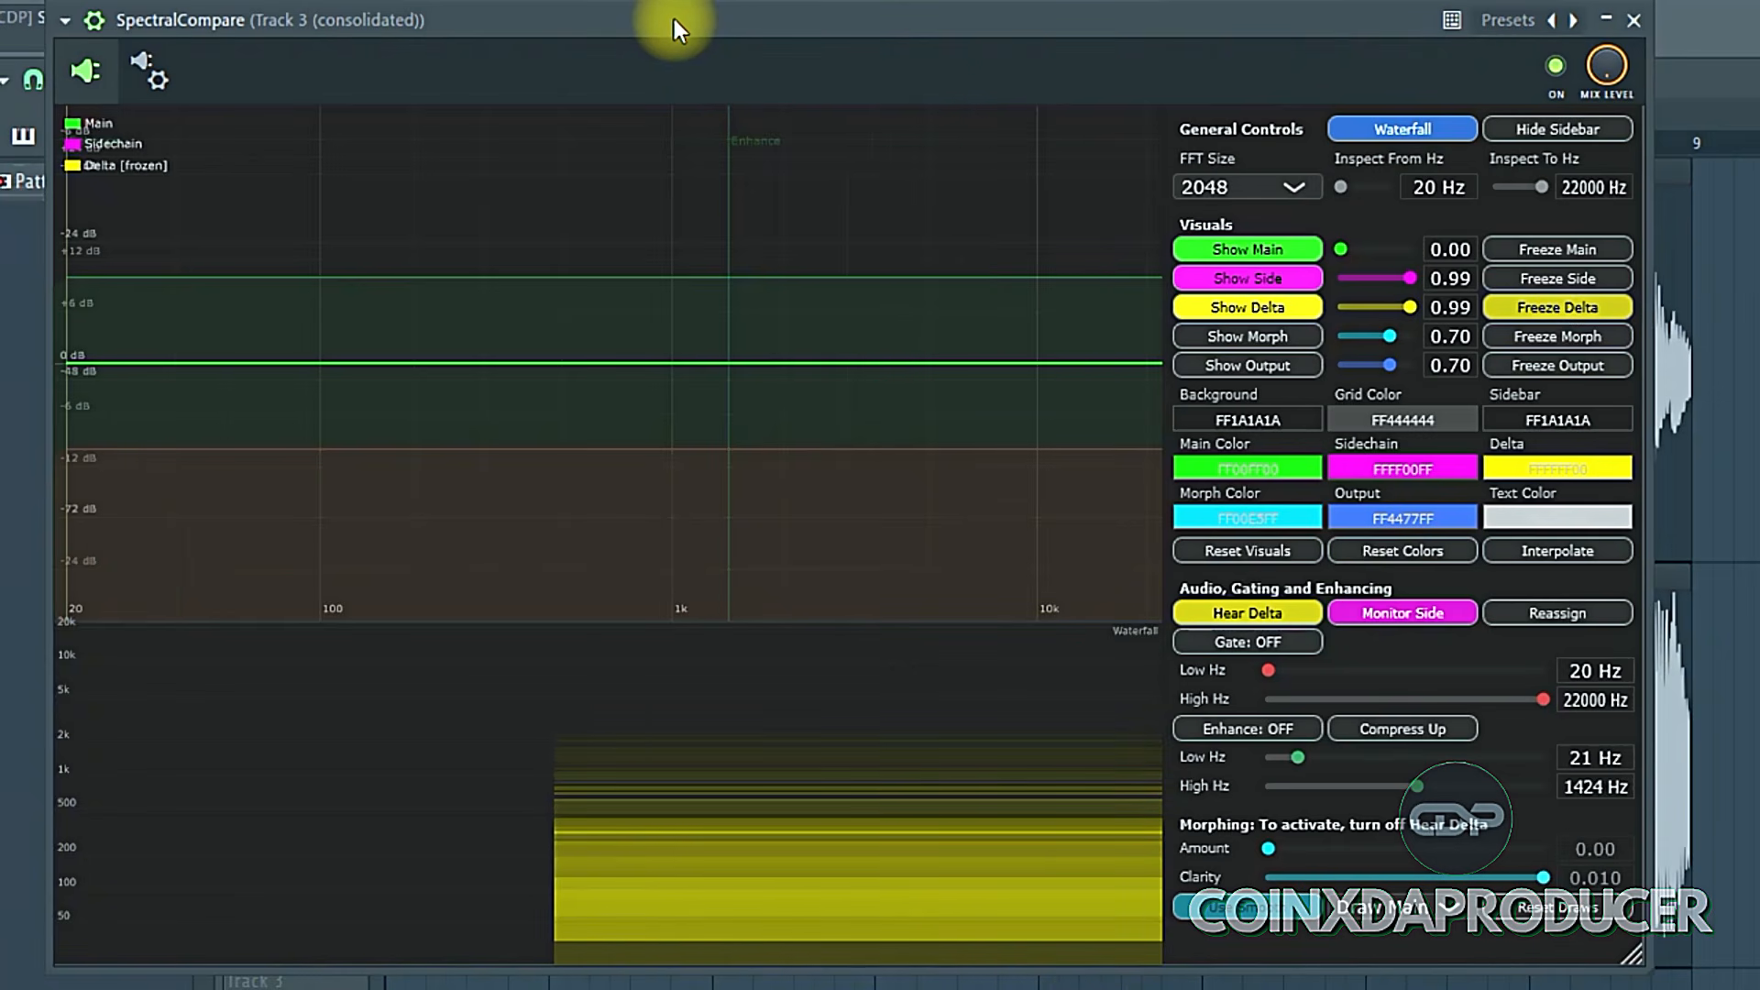
key("space")
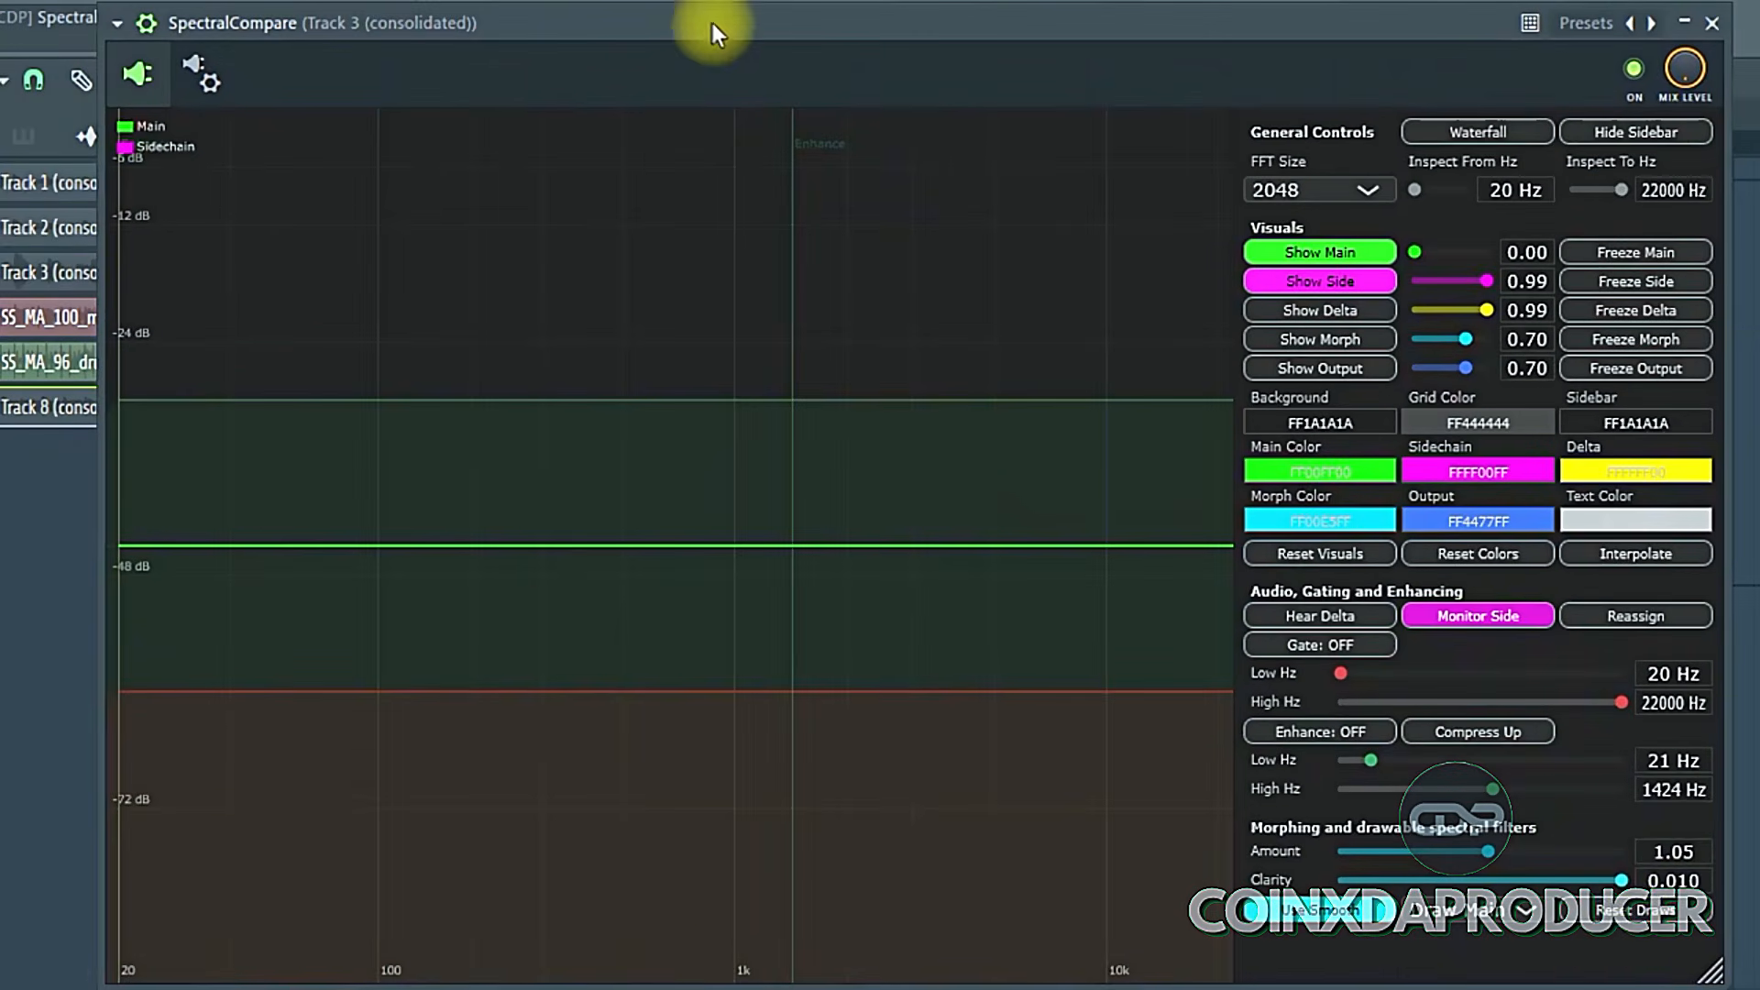
- Play the audio with the morphing Amount at 0.00 and at about 1.05 to compare the spectra
left_click_drag(1463, 852, 1499, 852)
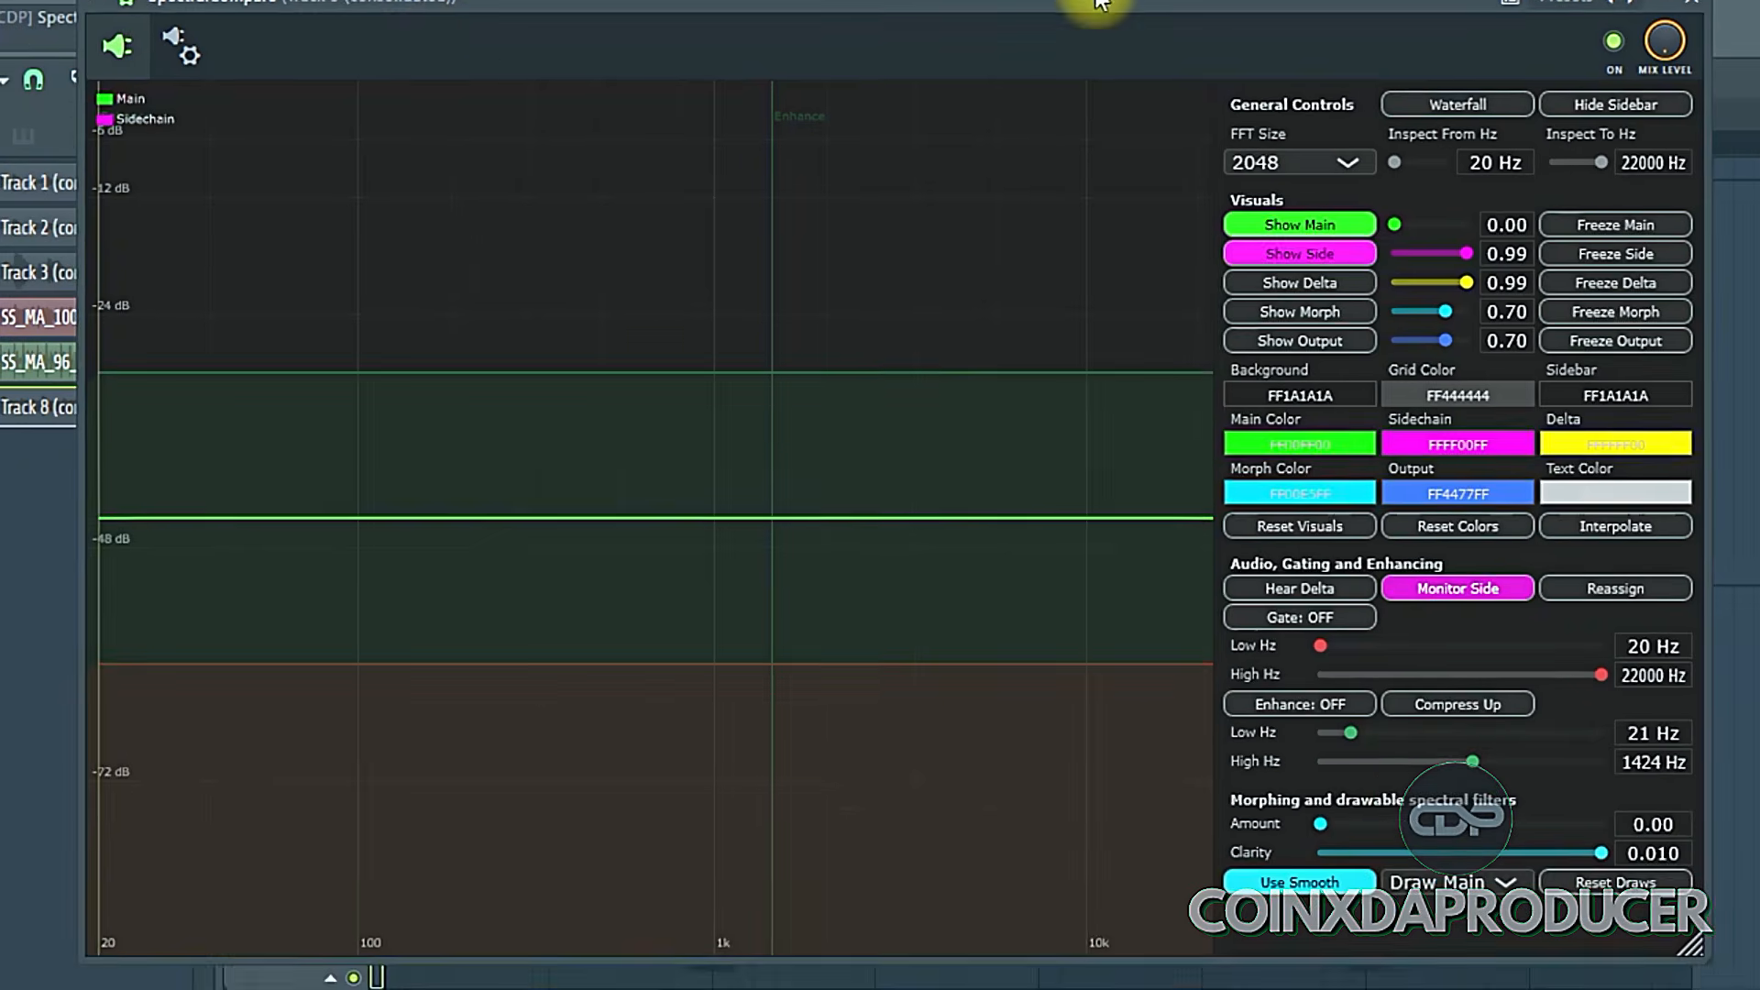
left_click_drag(1097, 3, 1093, 0)
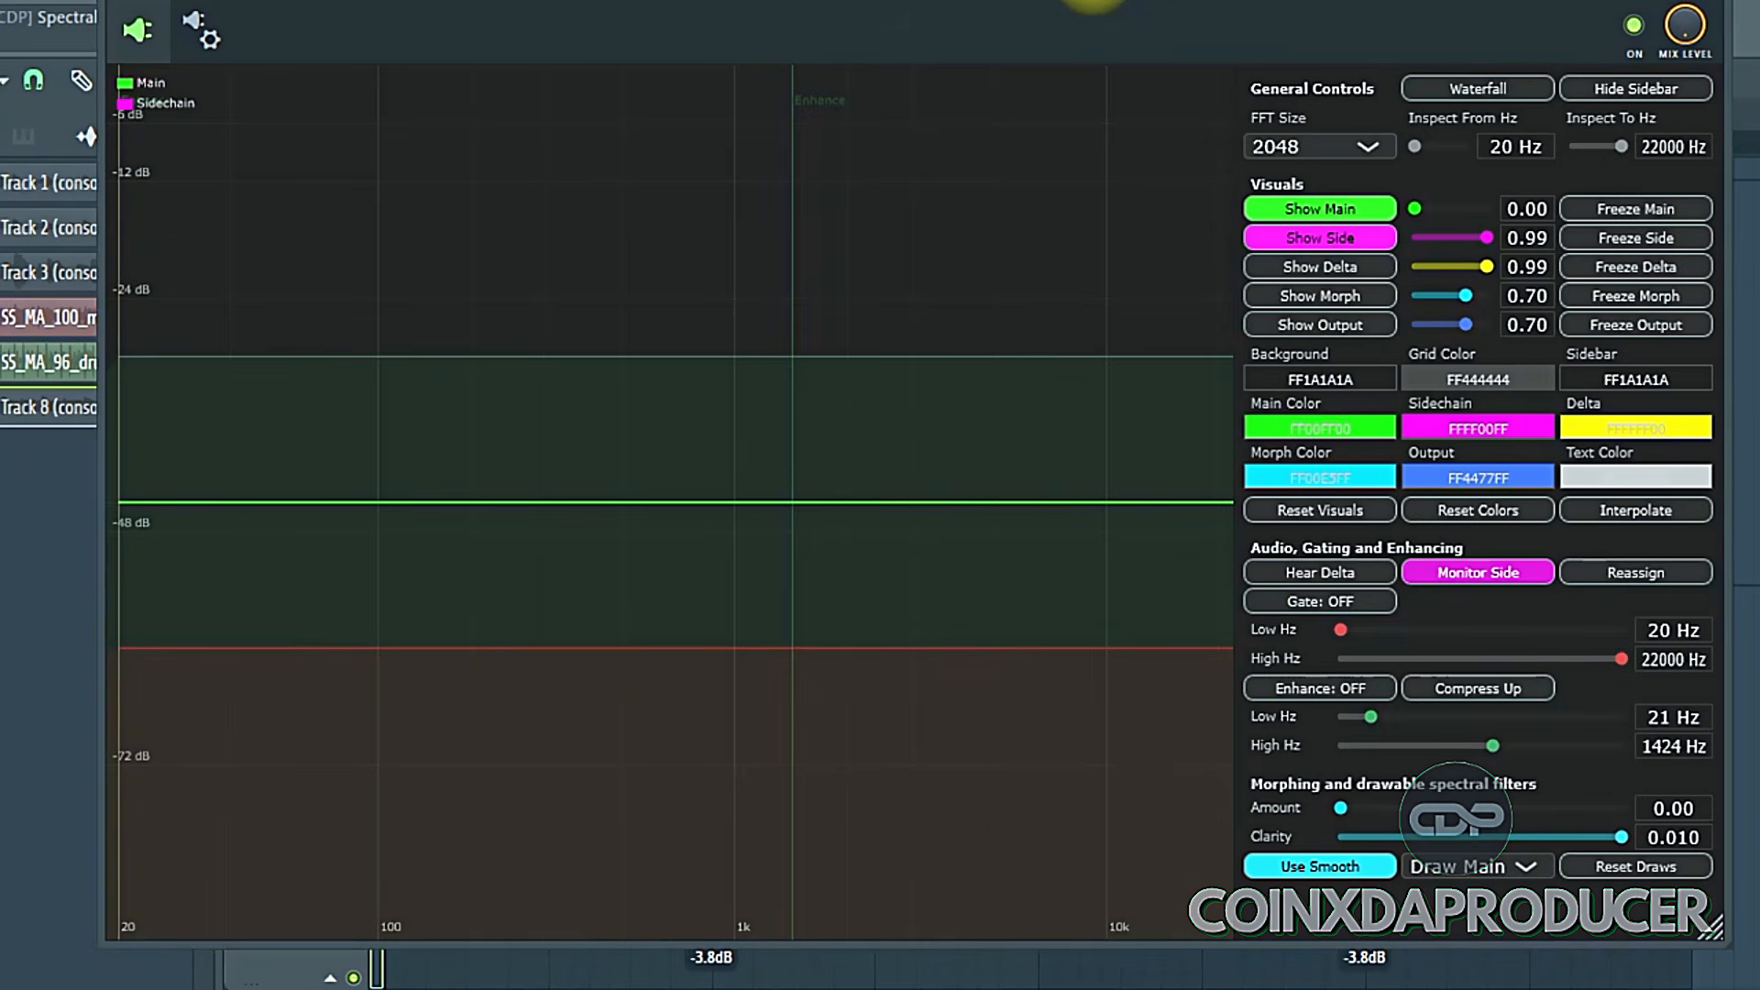
mouse_move(1093, 3)
left_mouse_down()
mouse_move(1071, 39)
mouse_move(1093, 20)
left_mouse_up()
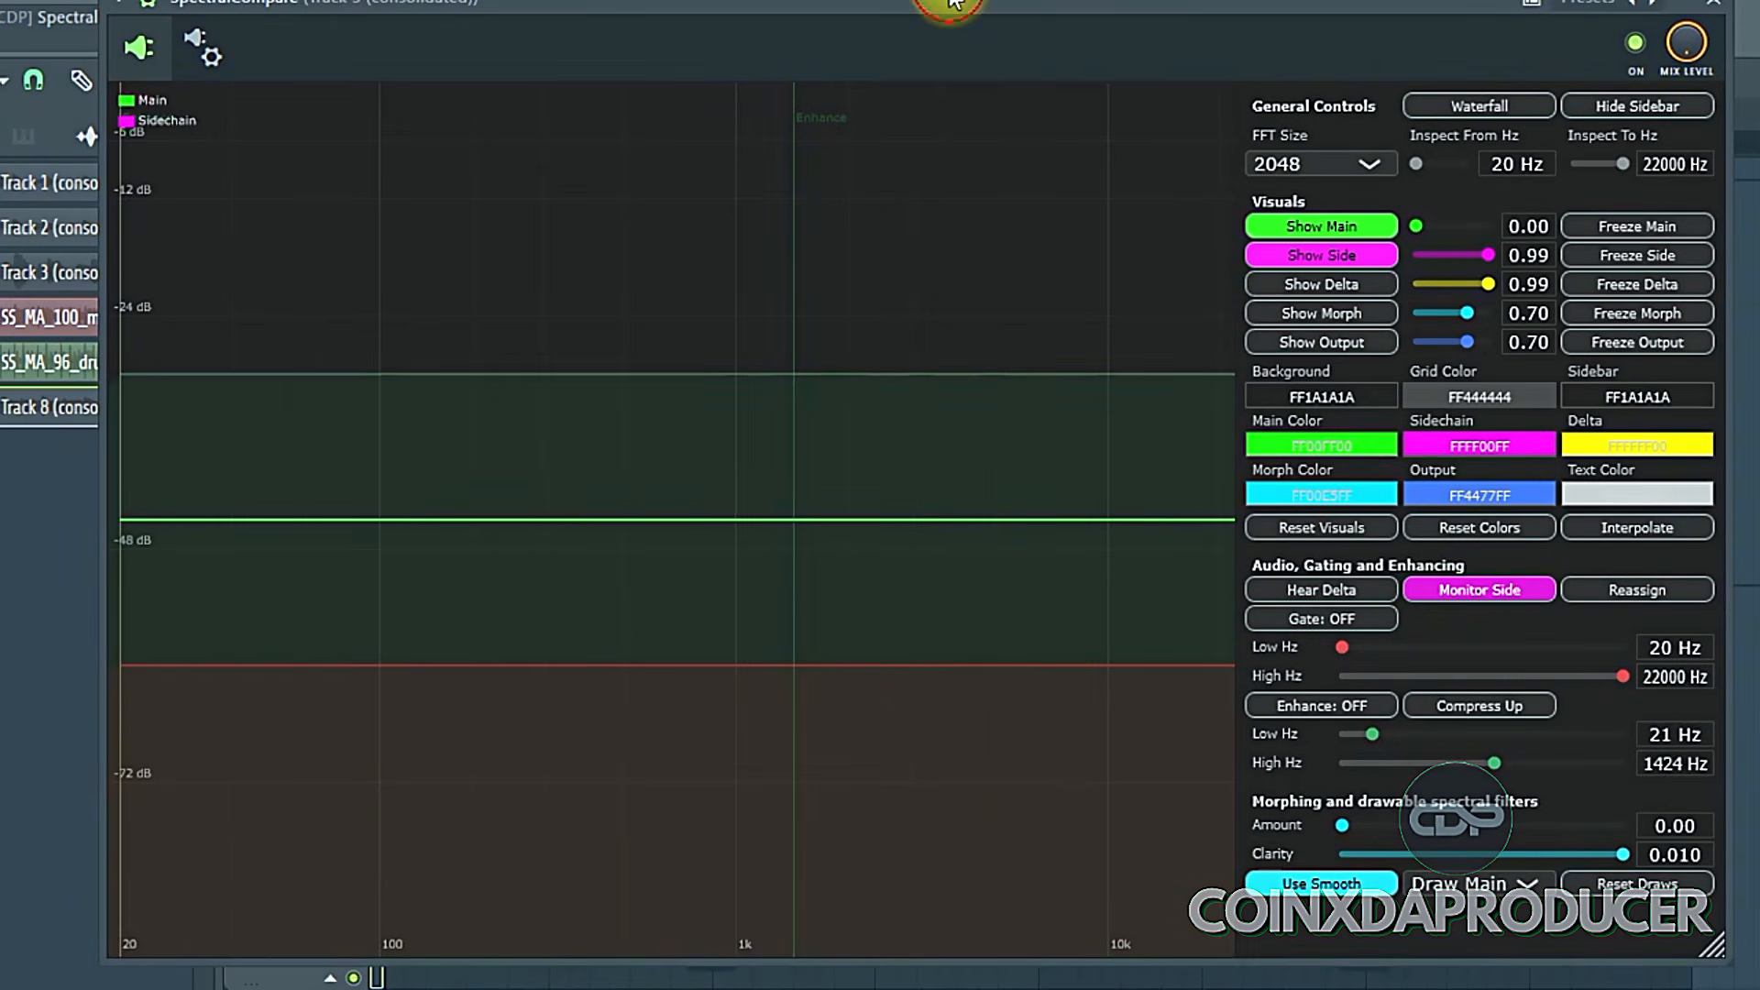
key("space")
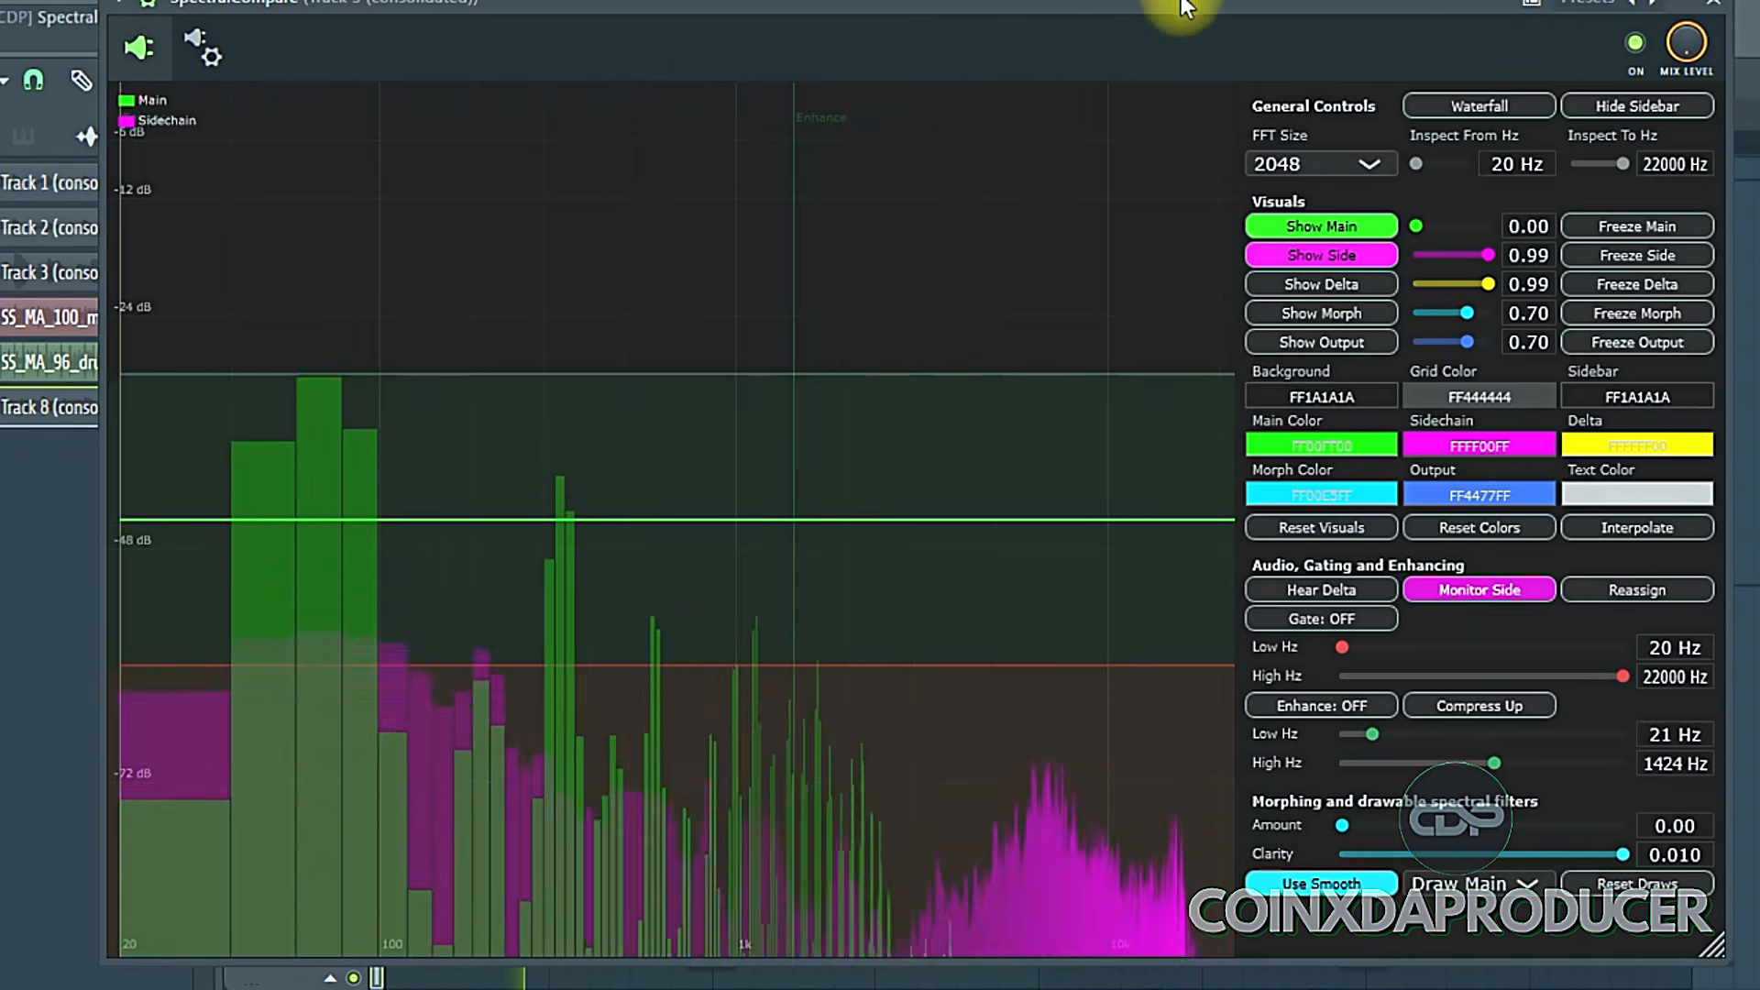
left_click_drag(1179, 2, 1167, 0)
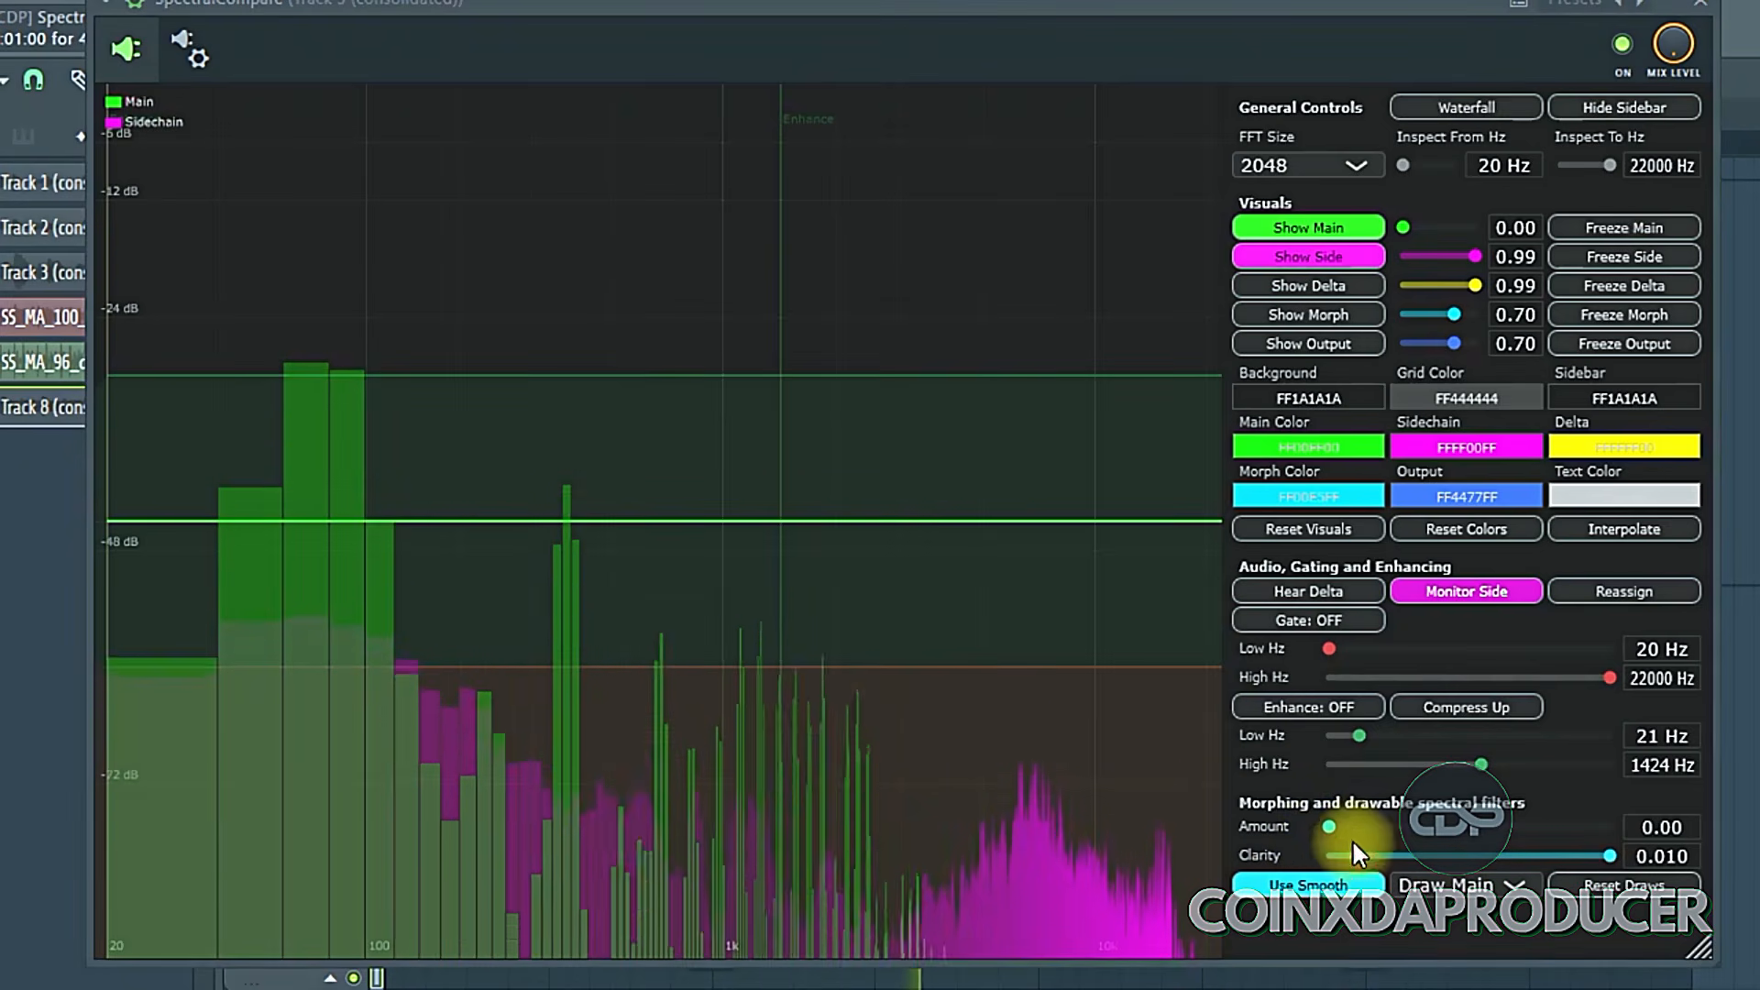
left_click_drag(1331, 826, 1477, 834)
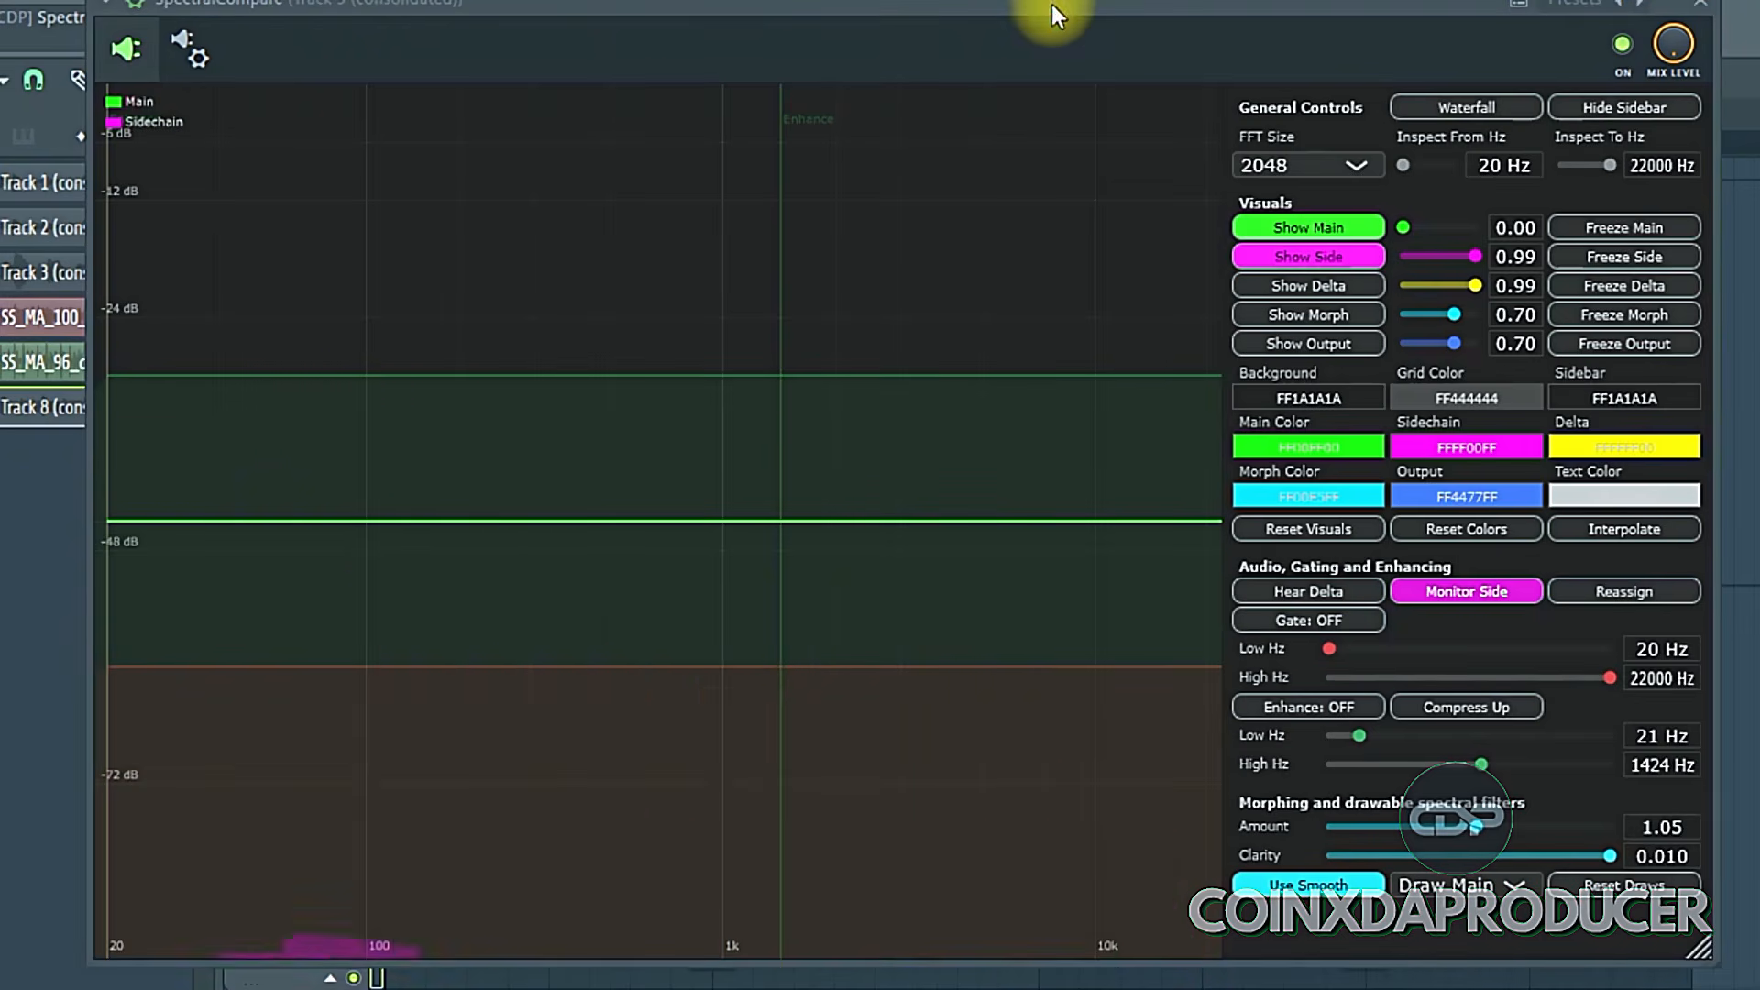
- Lower the plugin window and browse the playlist tracks beneath it
left_click_drag(1053, 18, 1091, 841)
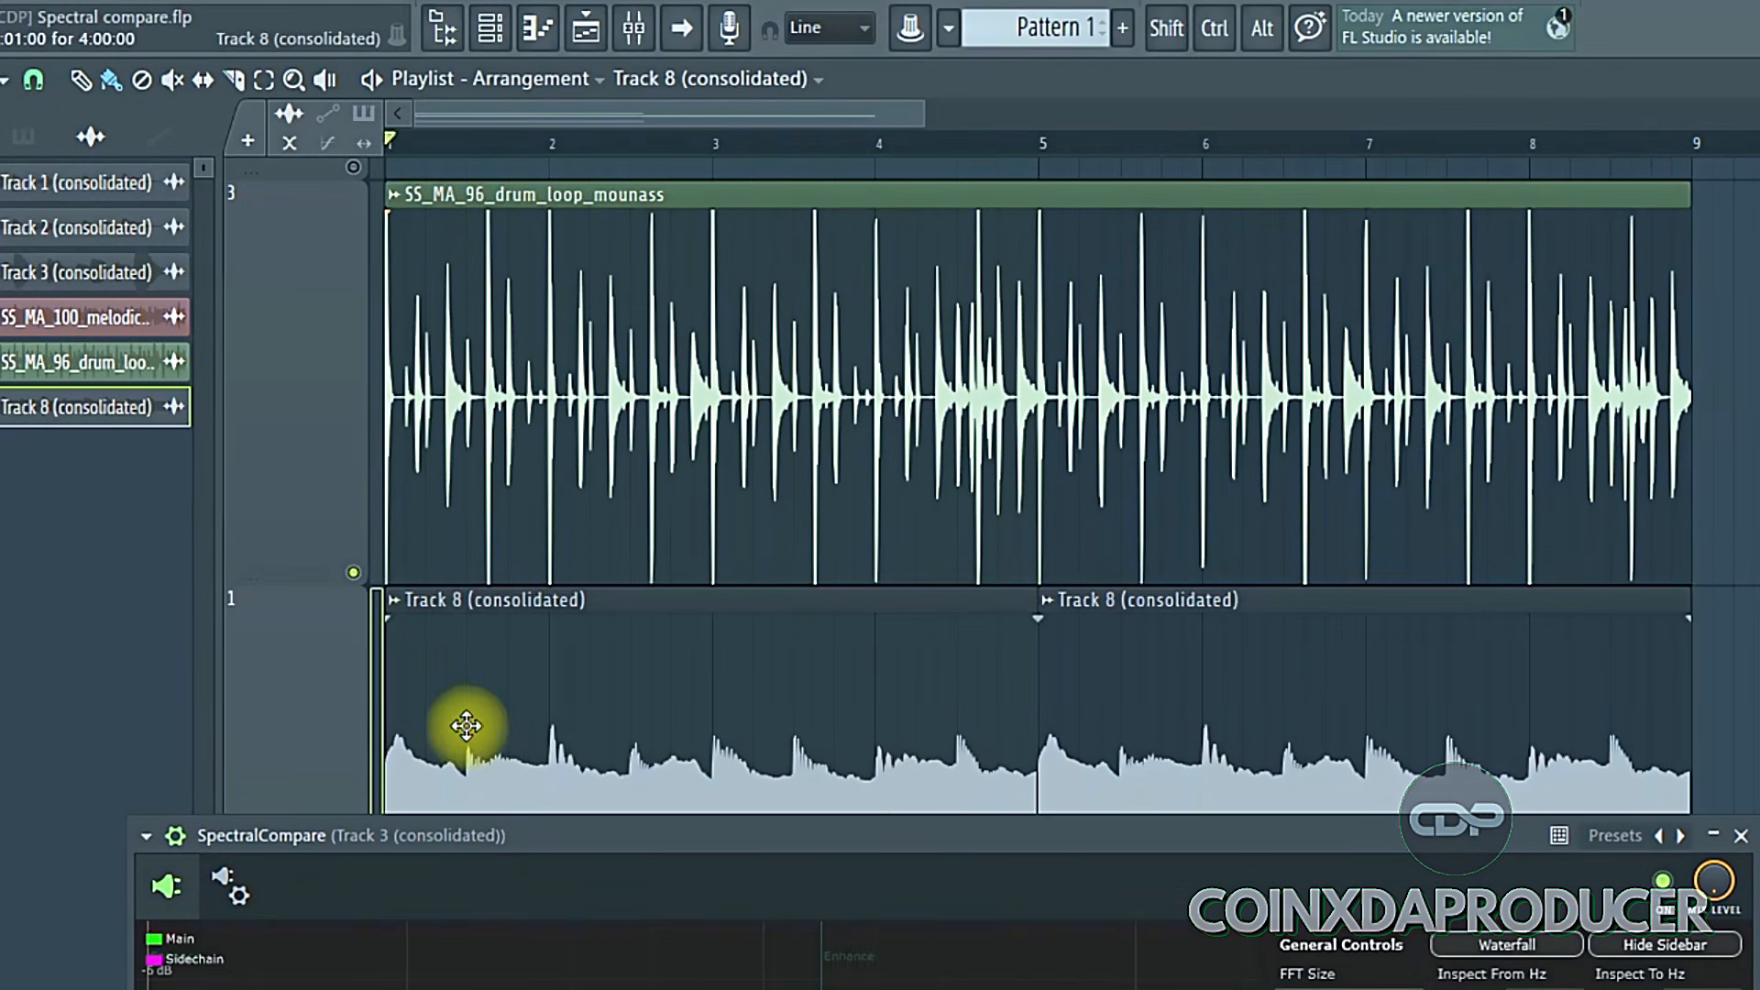
scroll(472, 662, "down", 1)
scroll(734, 371, "up", 4)
scroll(834, 581, "down", 2)
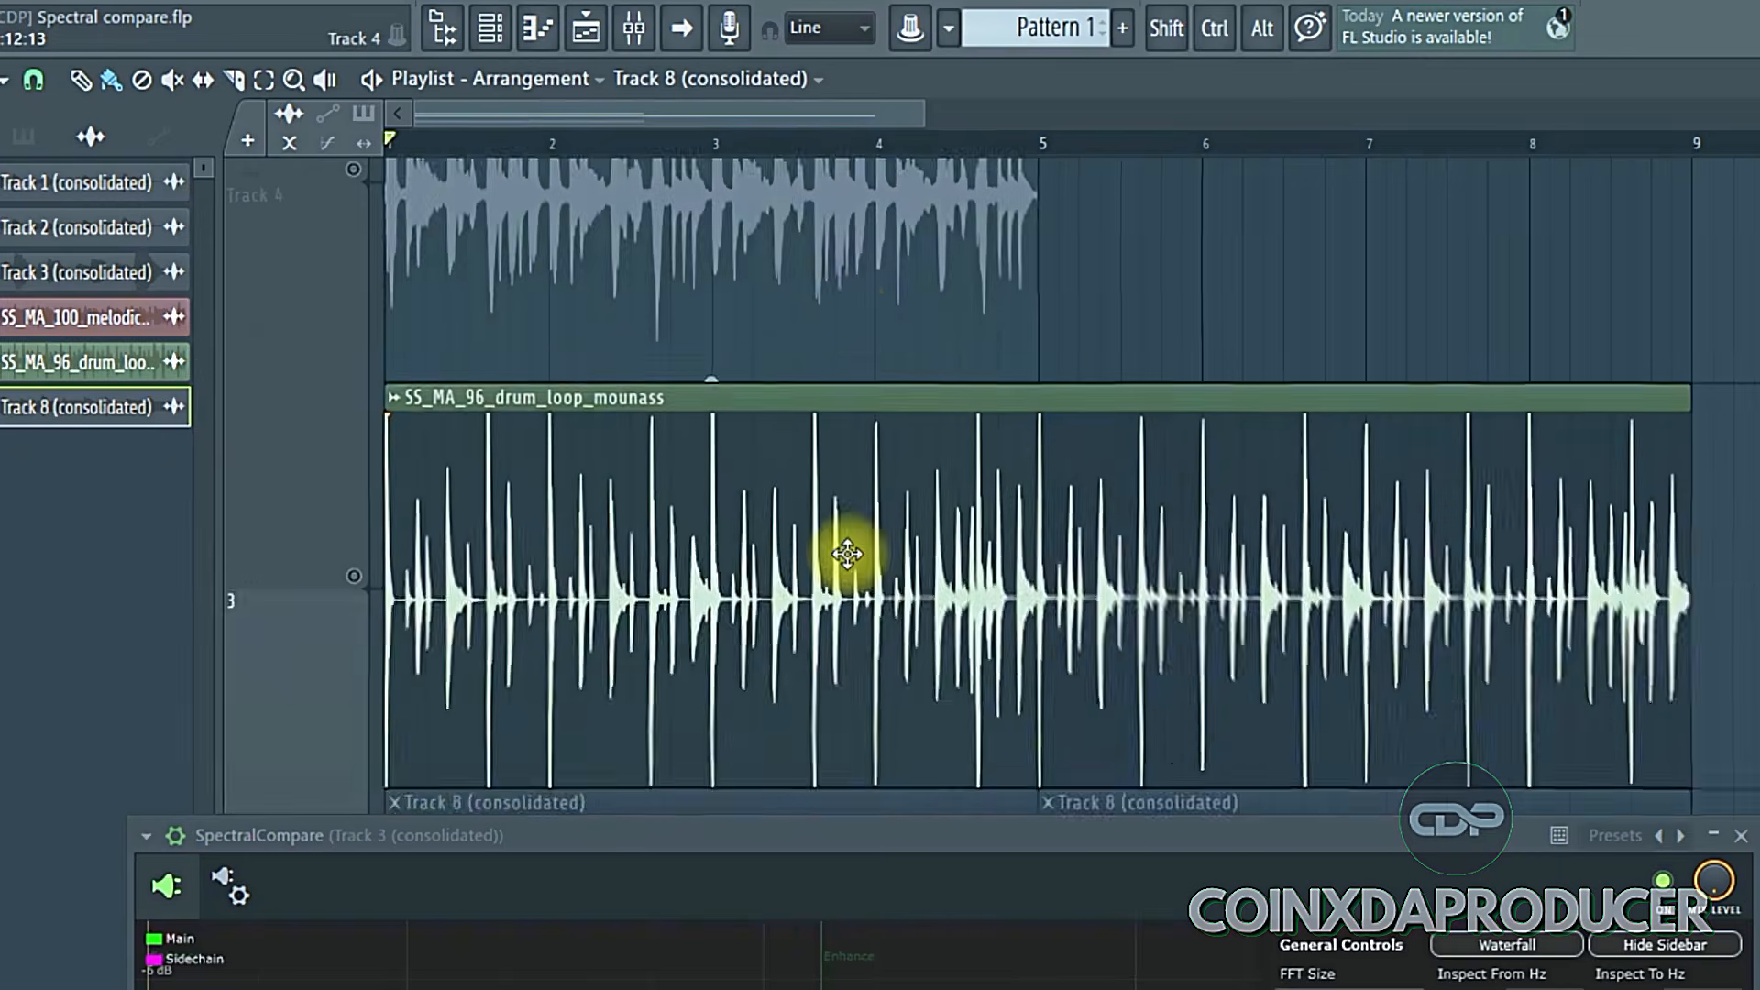
scroll(884, 322, "up", 1)
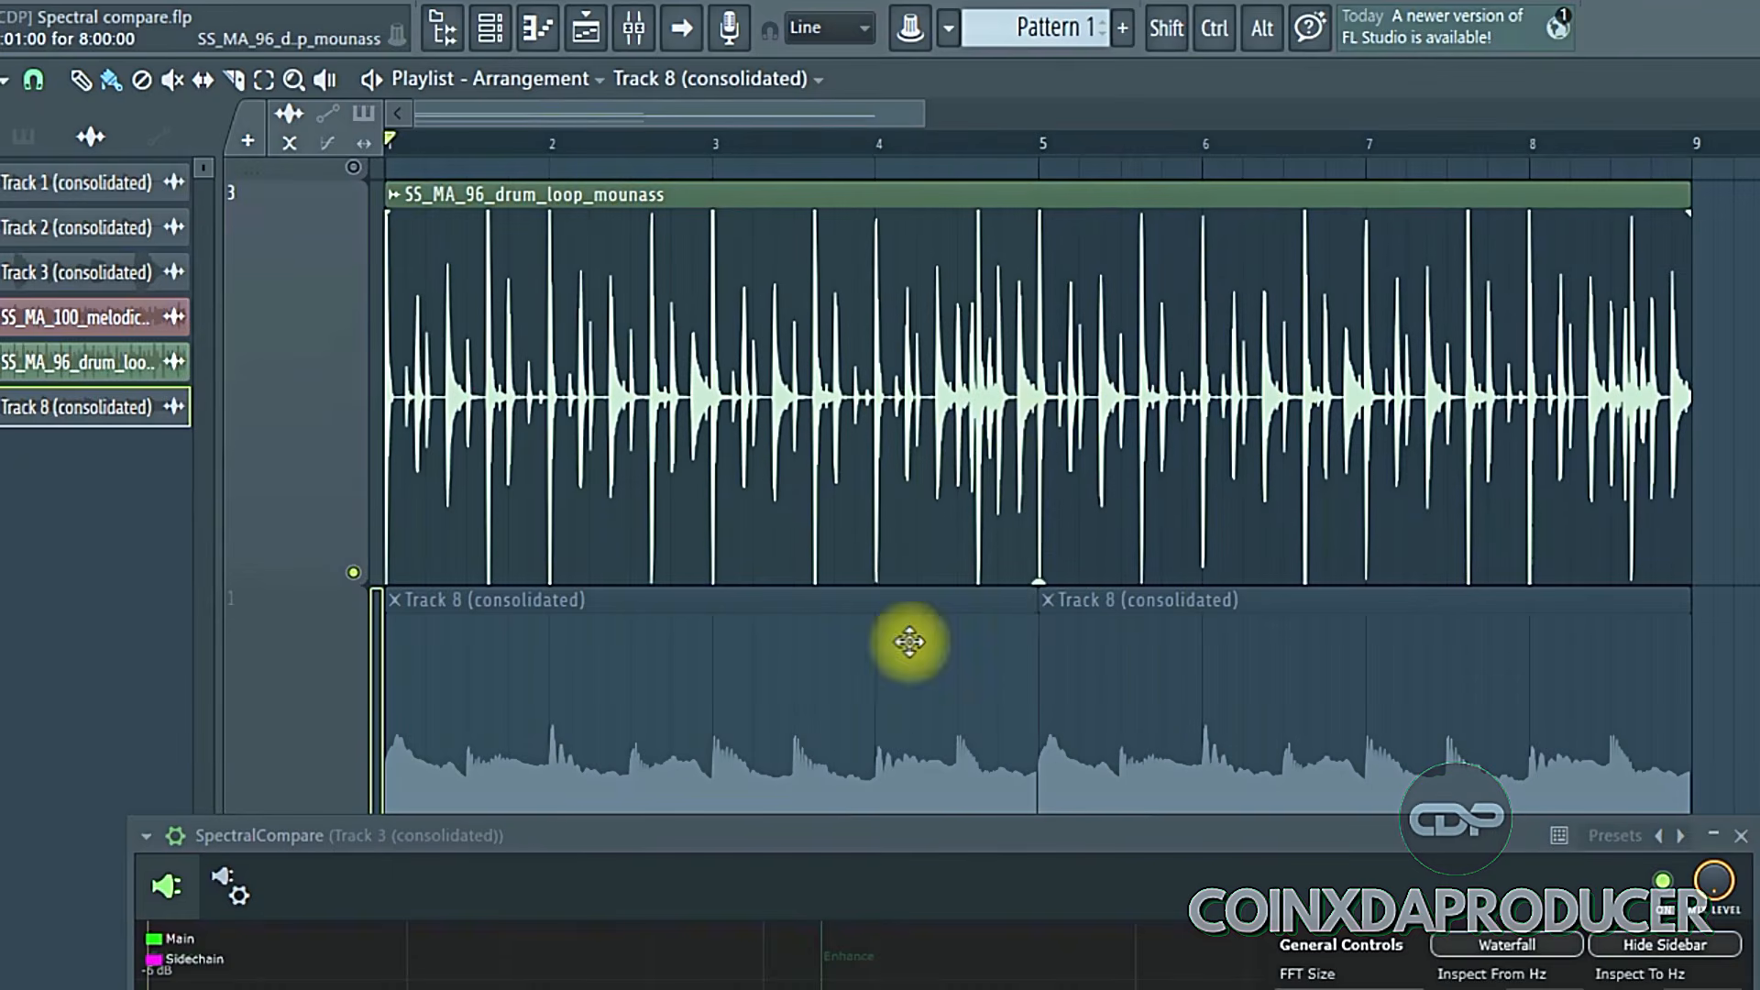
scroll(788, 506, "down", 1)
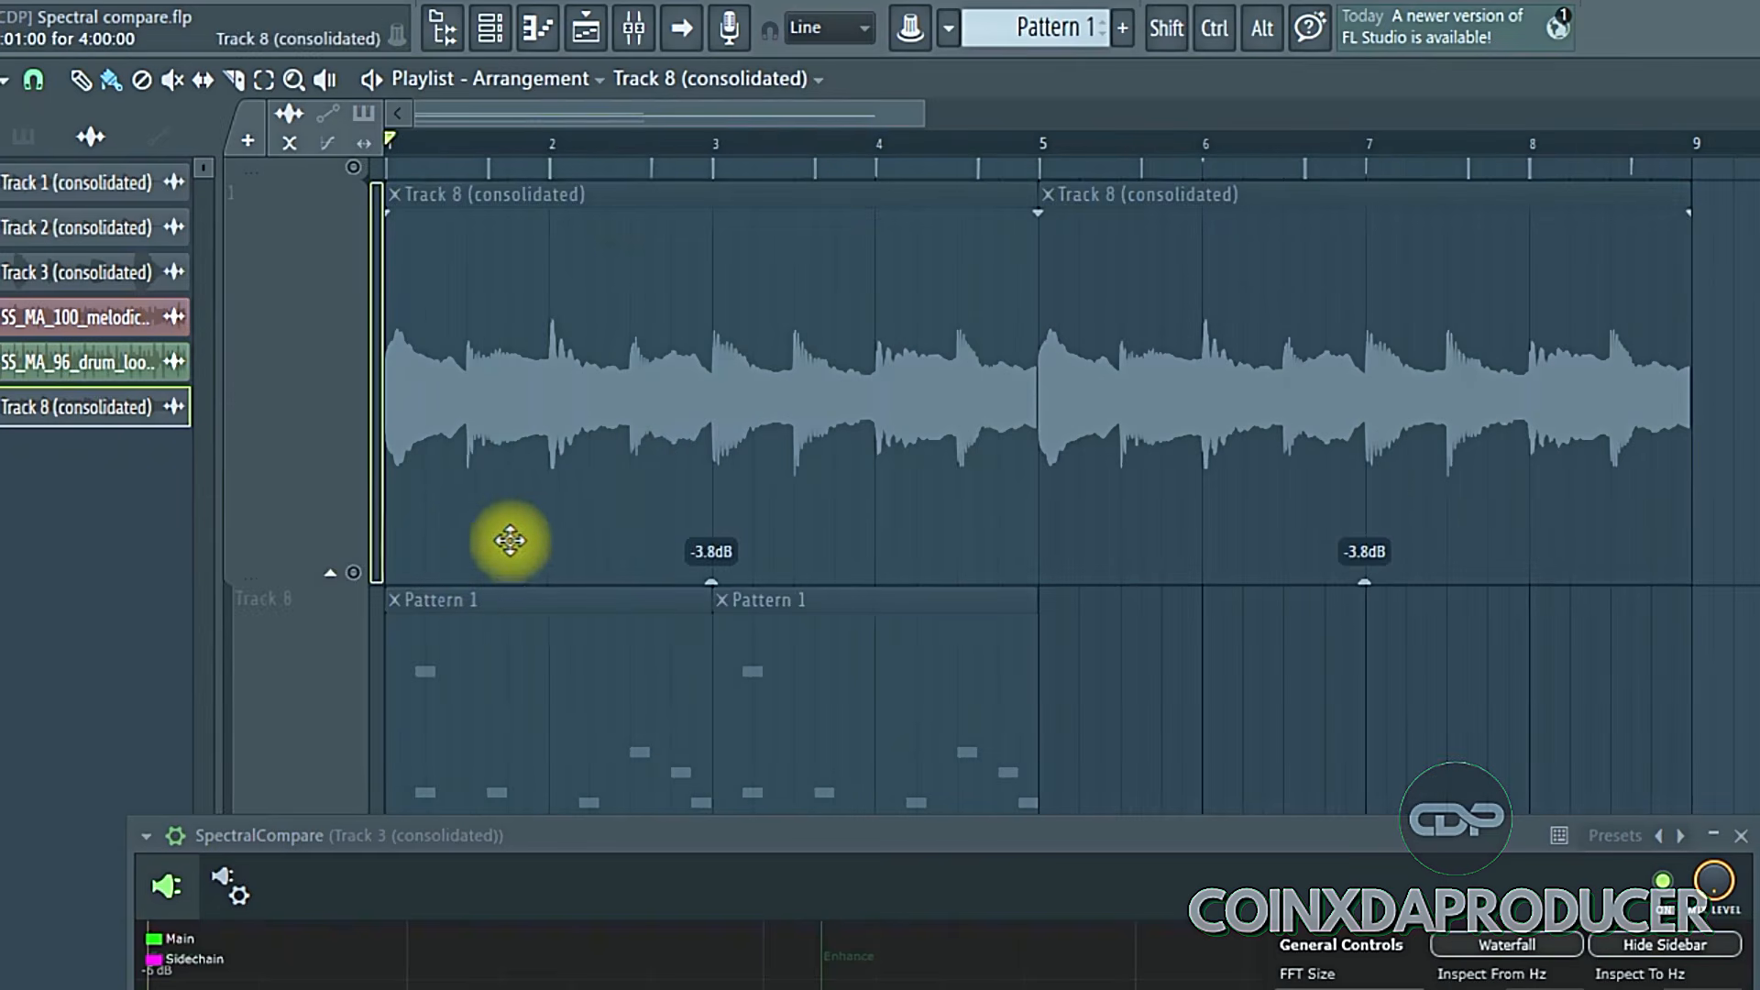
left_click(353, 572)
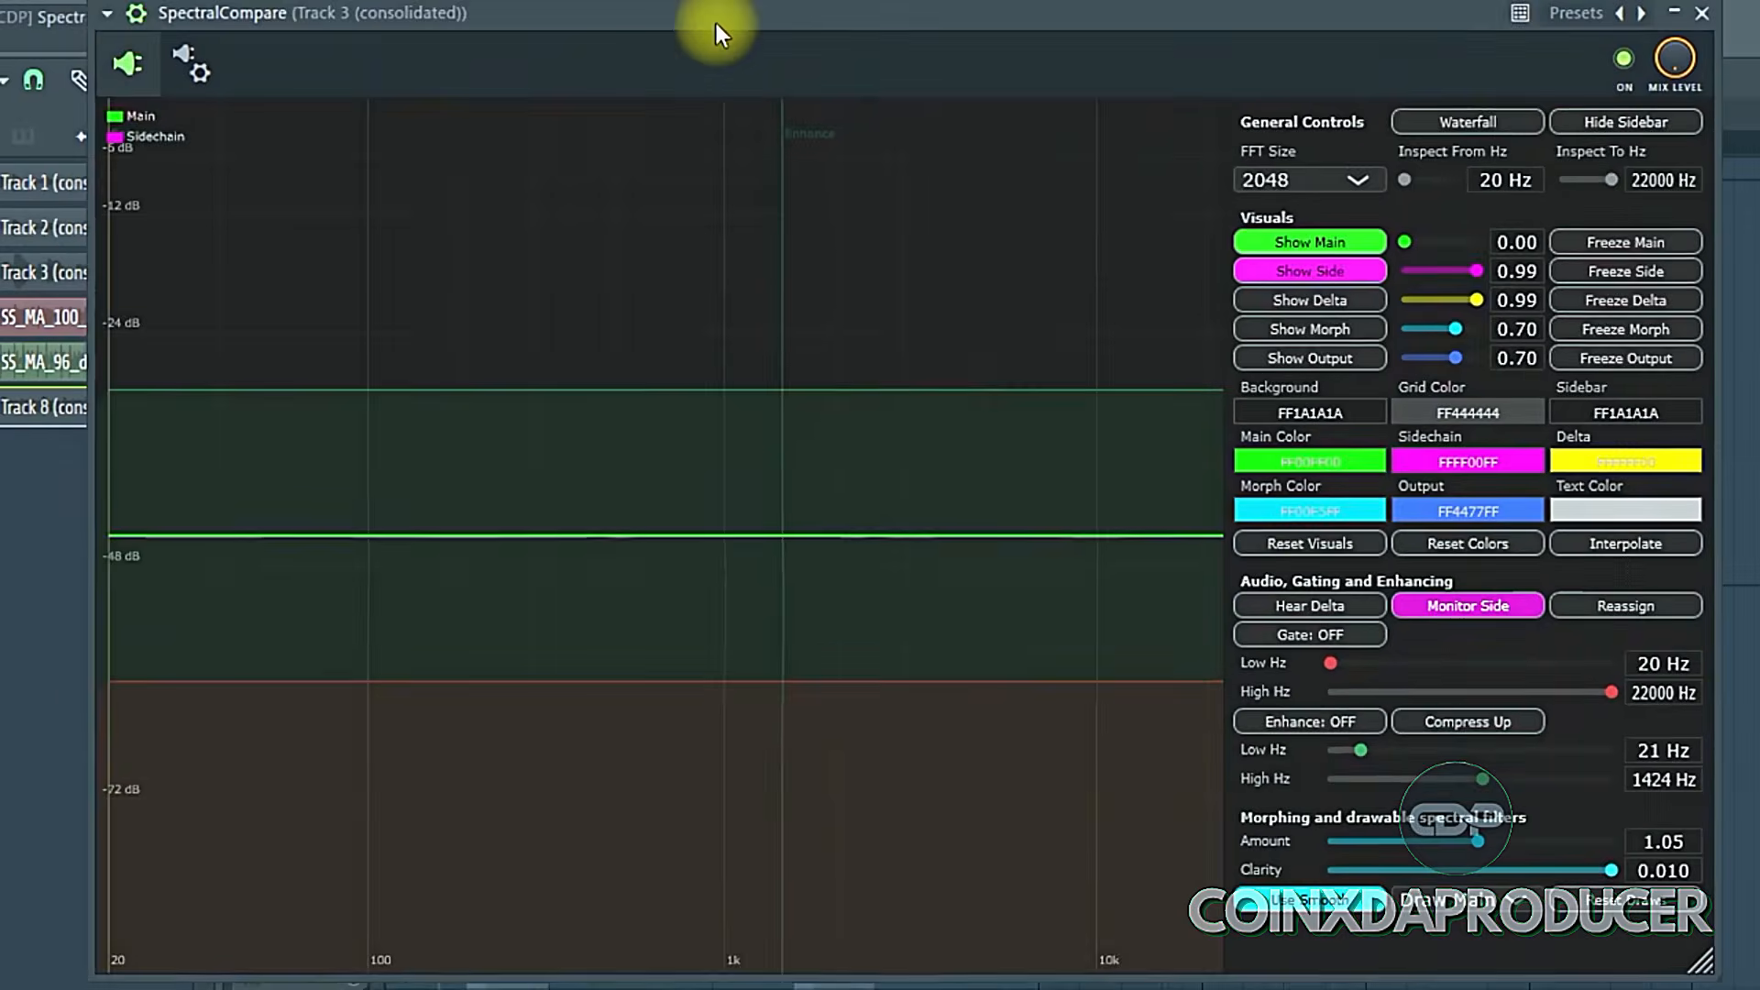
- Set the morphing Amount to about 1.12 and open the Mixer next to the plugin window
mouse_move(1485, 852)
left_mouse_down()
mouse_move(1438, 850)
mouse_move(1539, 852)
mouse_move(1499, 854)
left_mouse_up()
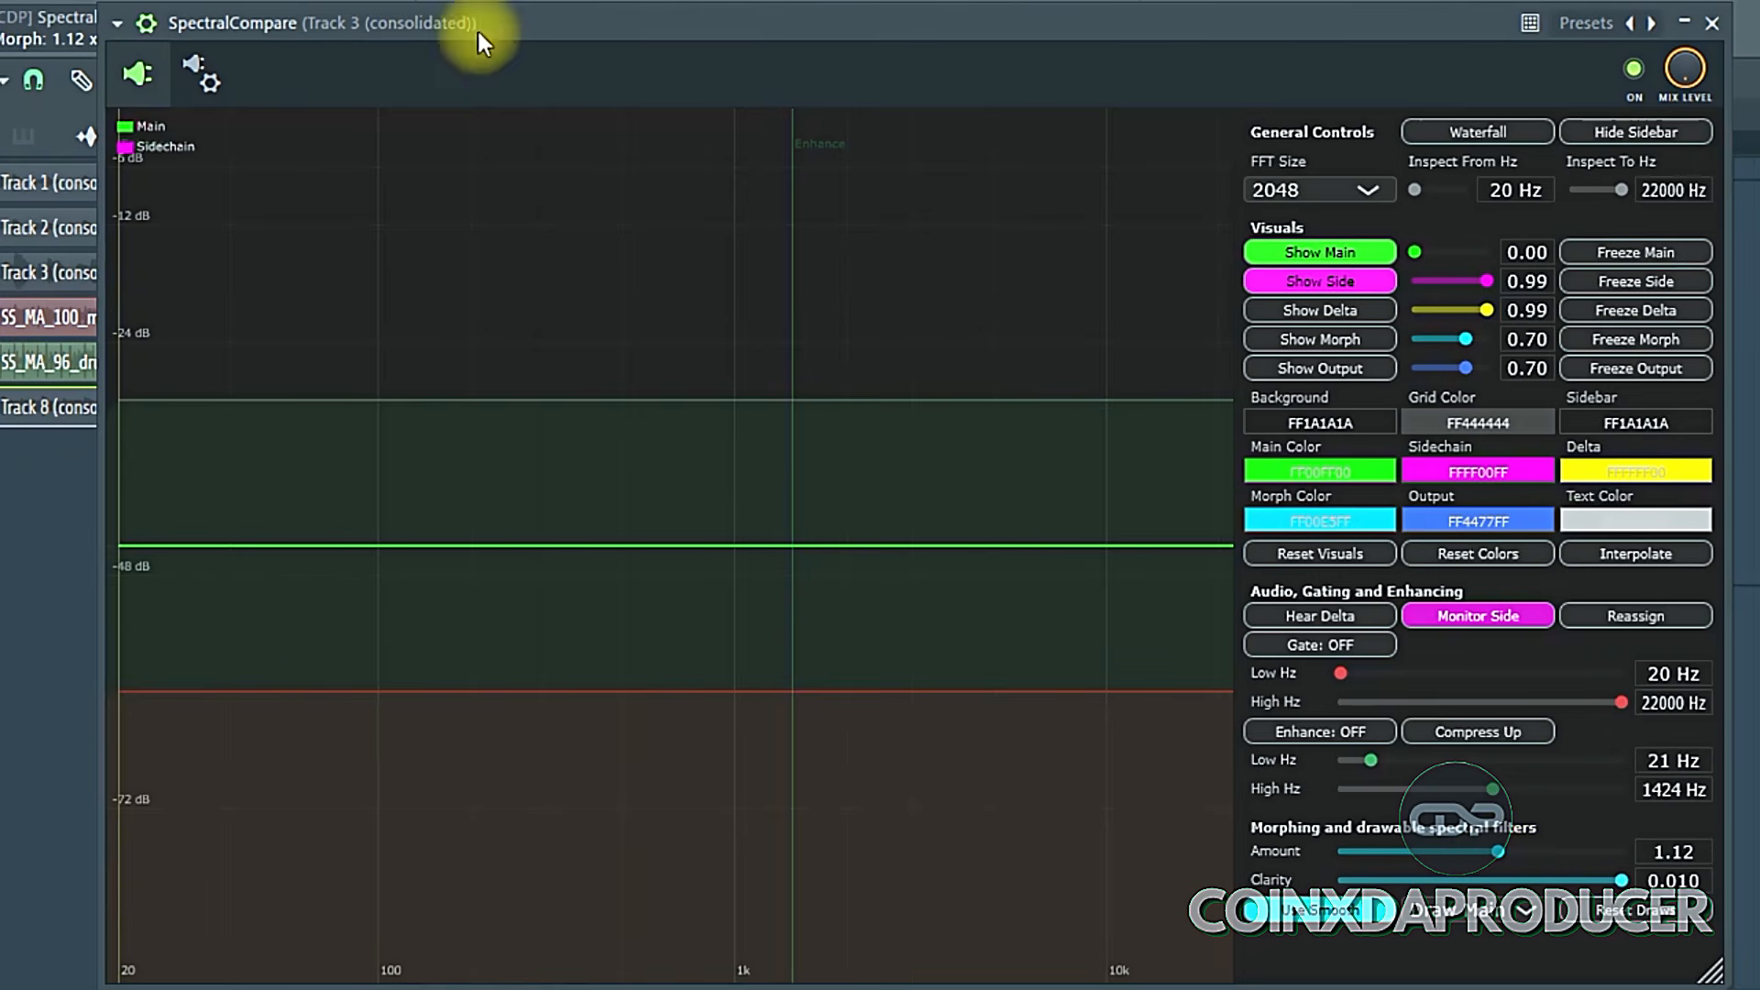
left_click_drag(476, 29, 454, 246)
left_click(634, 29)
left_click_drag(722, 90, 662, 260)
left_click(731, 524)
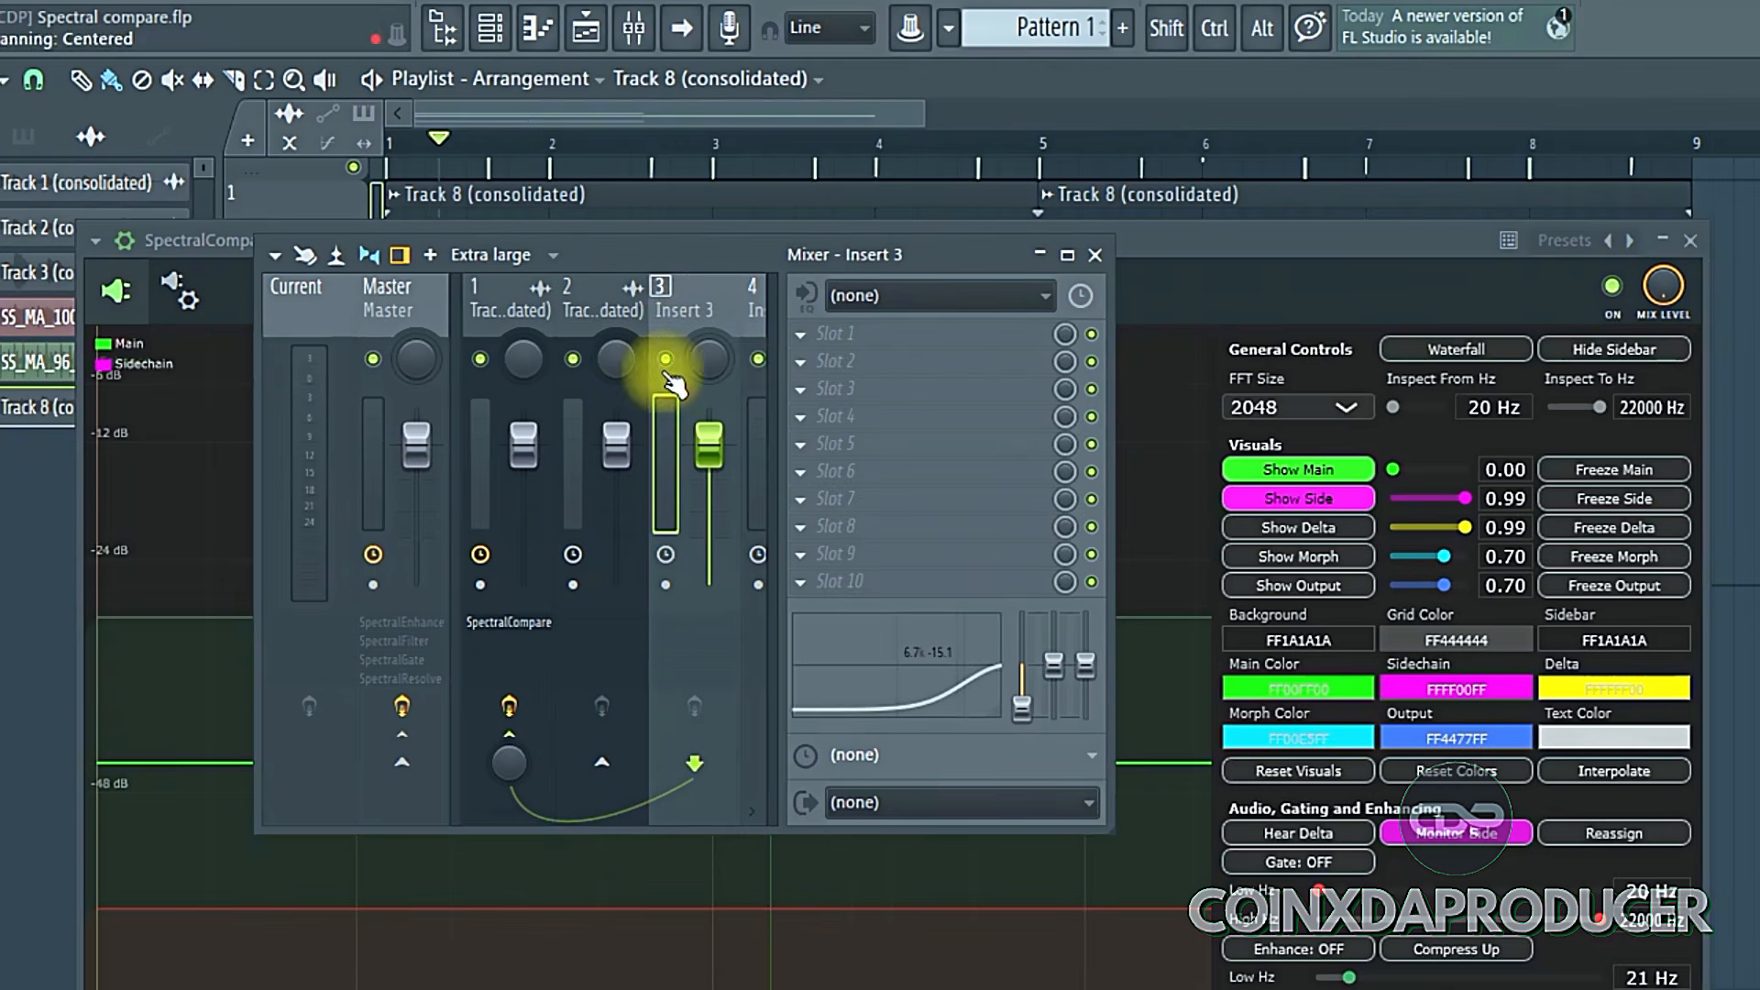
- Inspect the mixer inserts for Track 3 and Track 2 to see where SpectralCompare is loaded
left_click(488, 297)
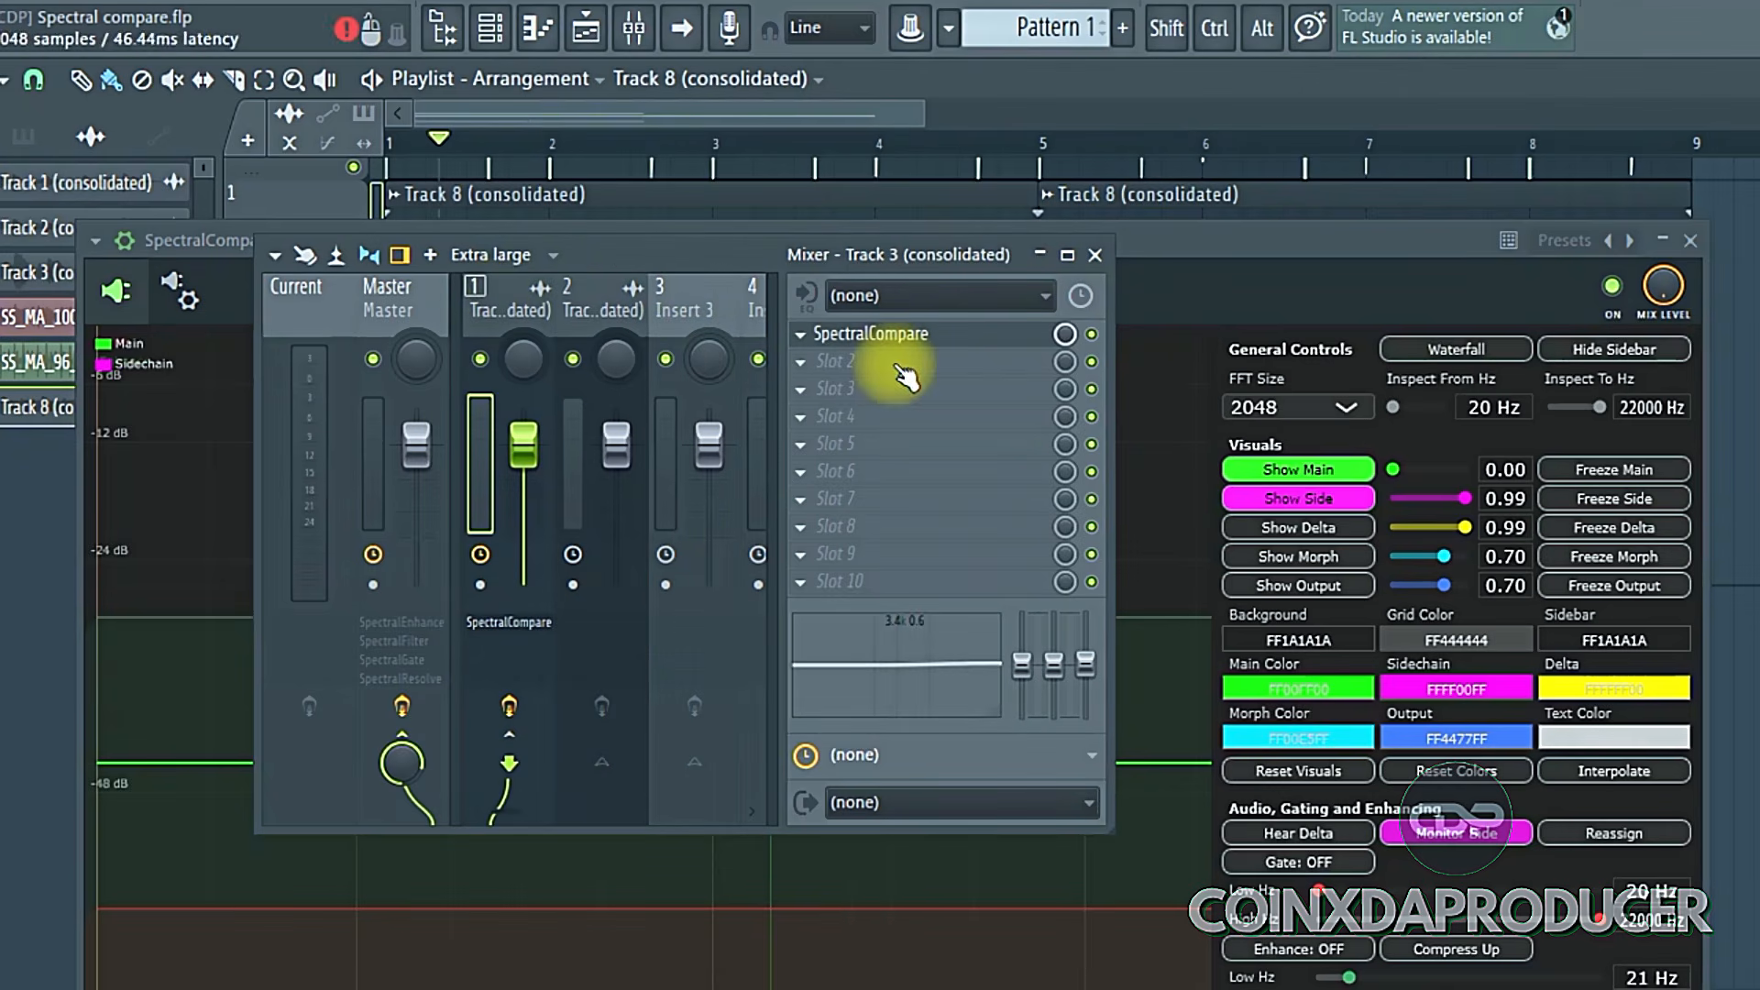
left_click(609, 304)
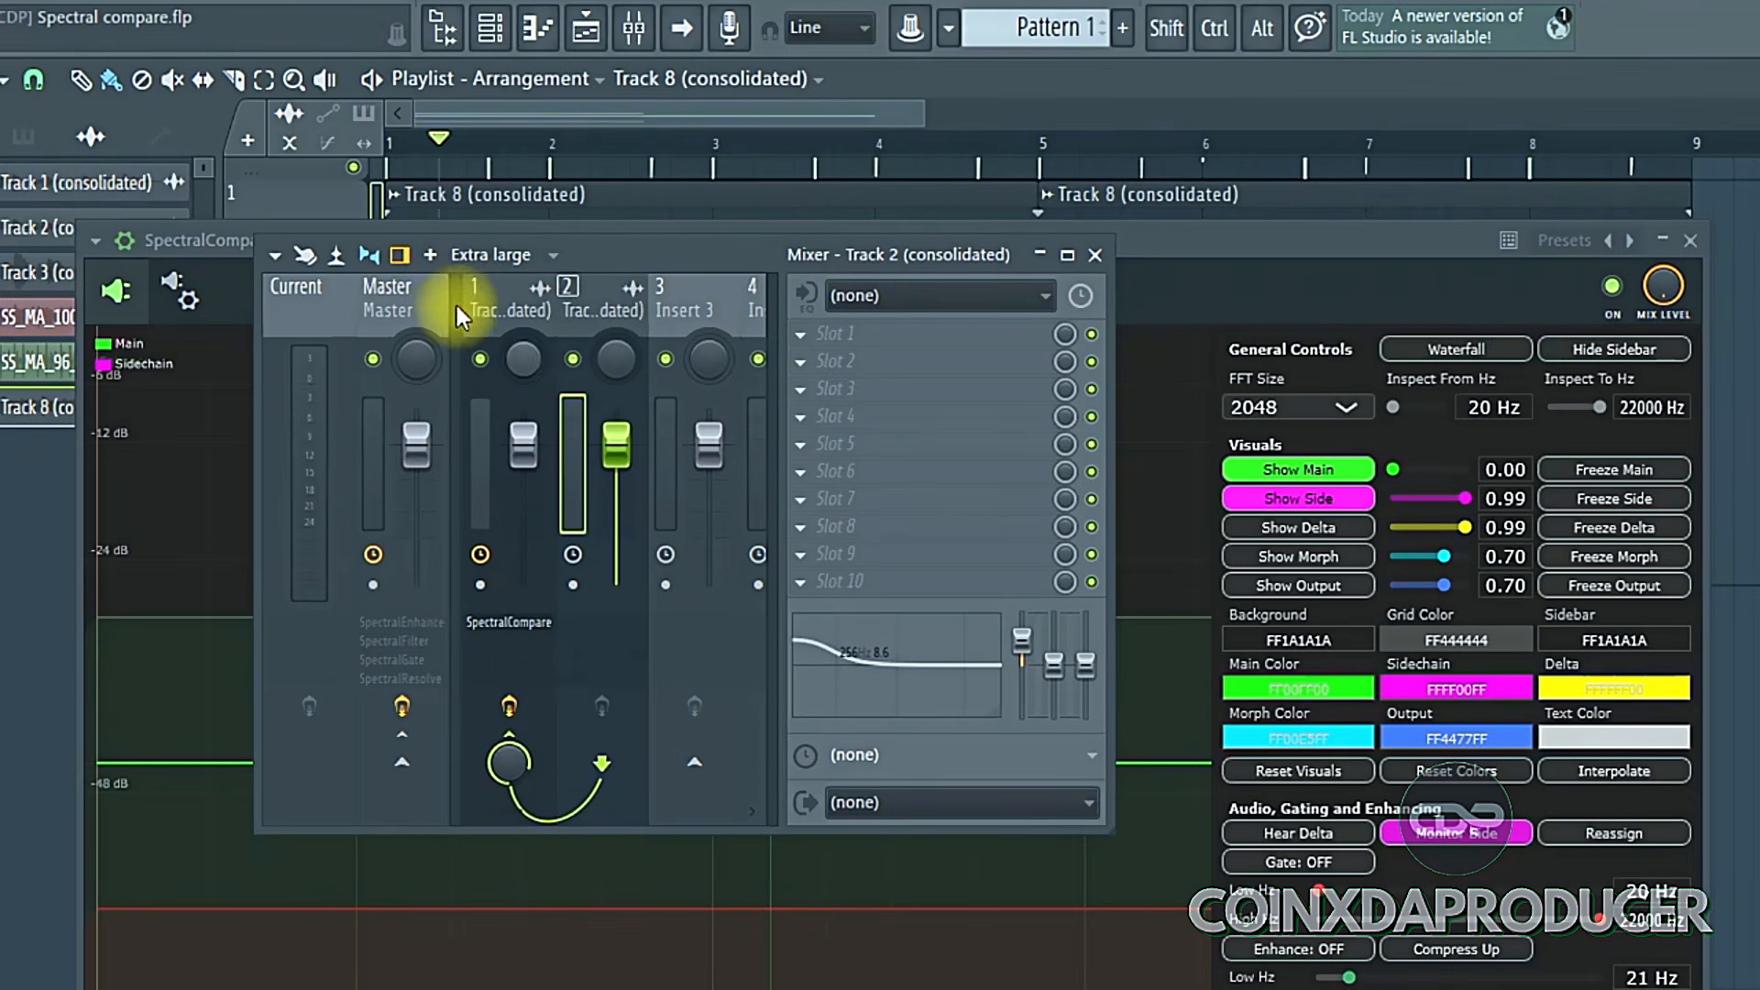
- Select Track 3's mixer insert, open its SpectralCompare plugin window and move the window higher
left_click(710, 312)
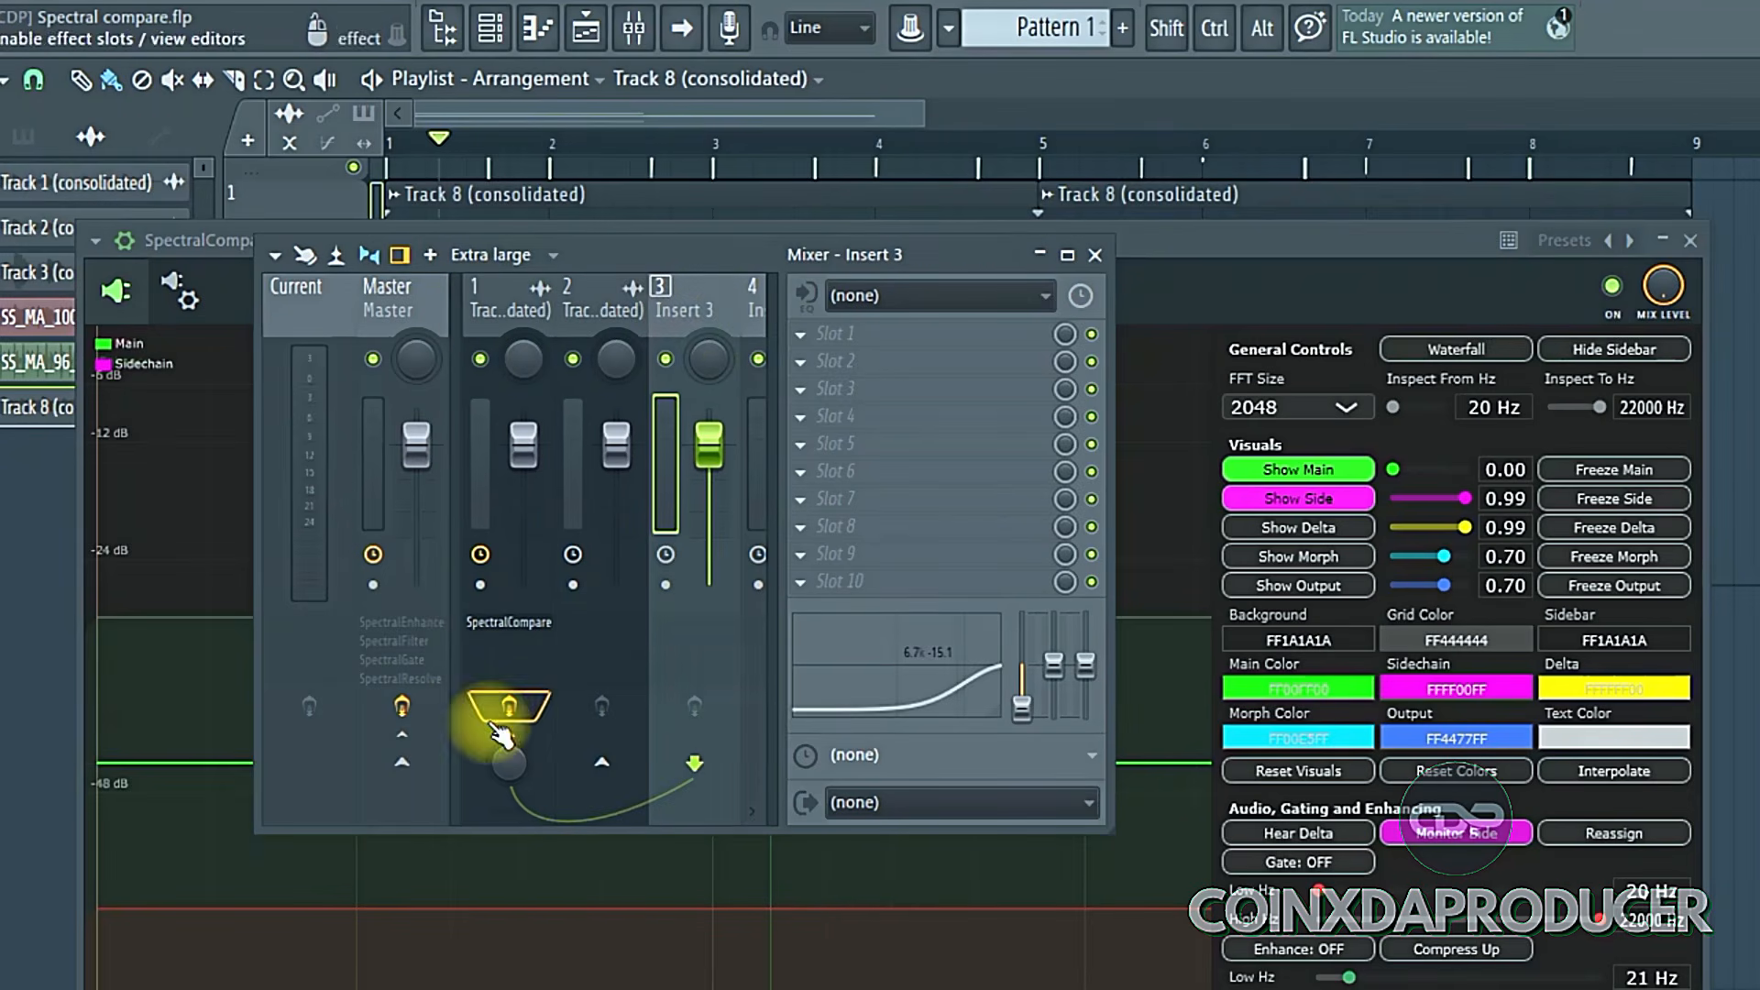
left_click(497, 305)
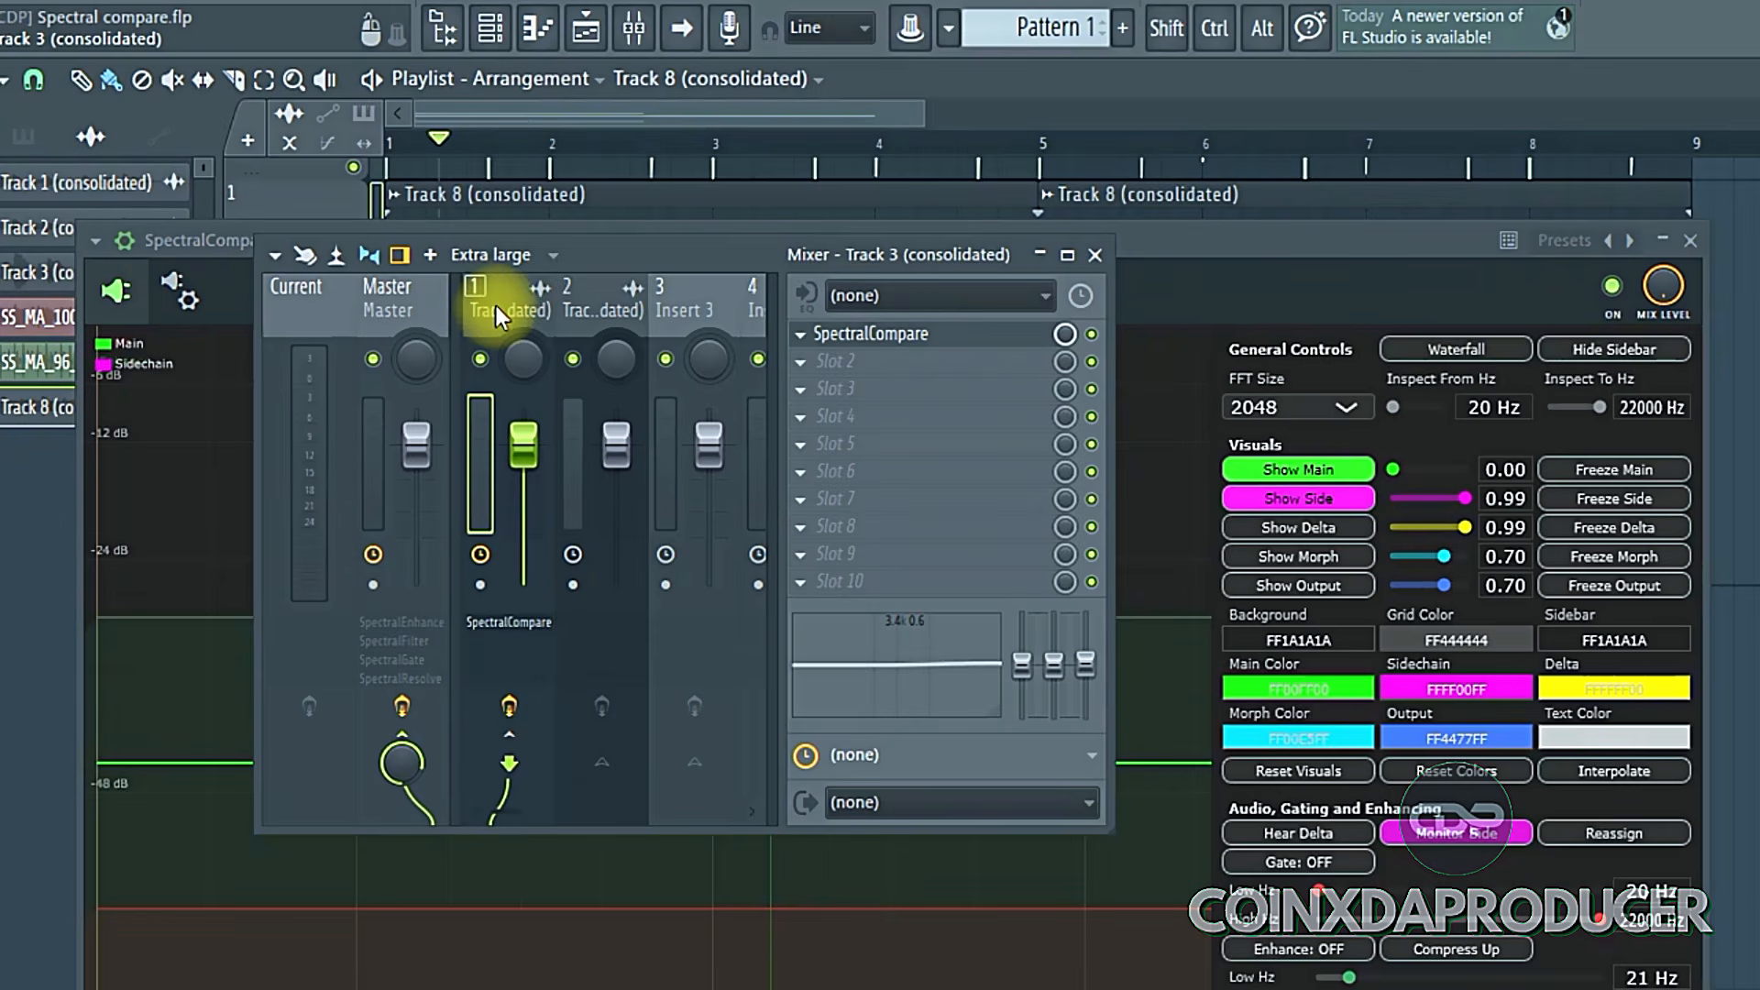
left_click(909, 338)
left_click(254, 255)
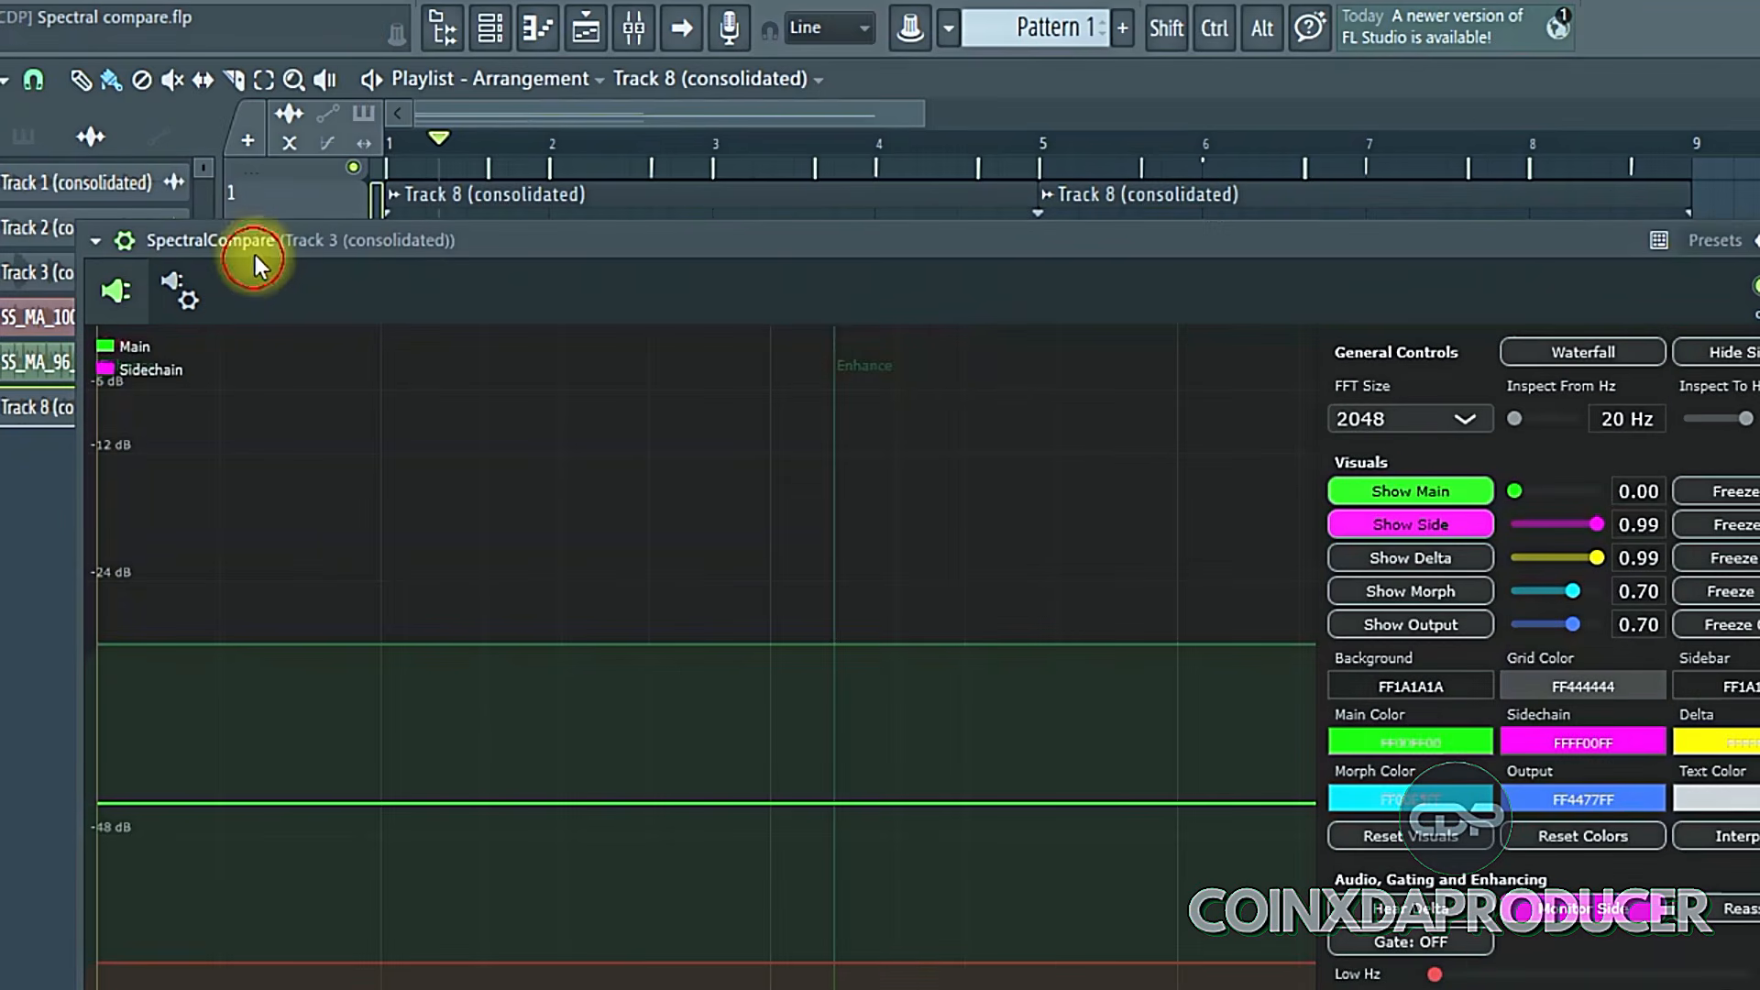
left_click_drag(254, 255, 262, 14)
- In the plugin's Processing settings, route the Sidechain input port to mixer track 2 and activate that input
left_click(220, 51)
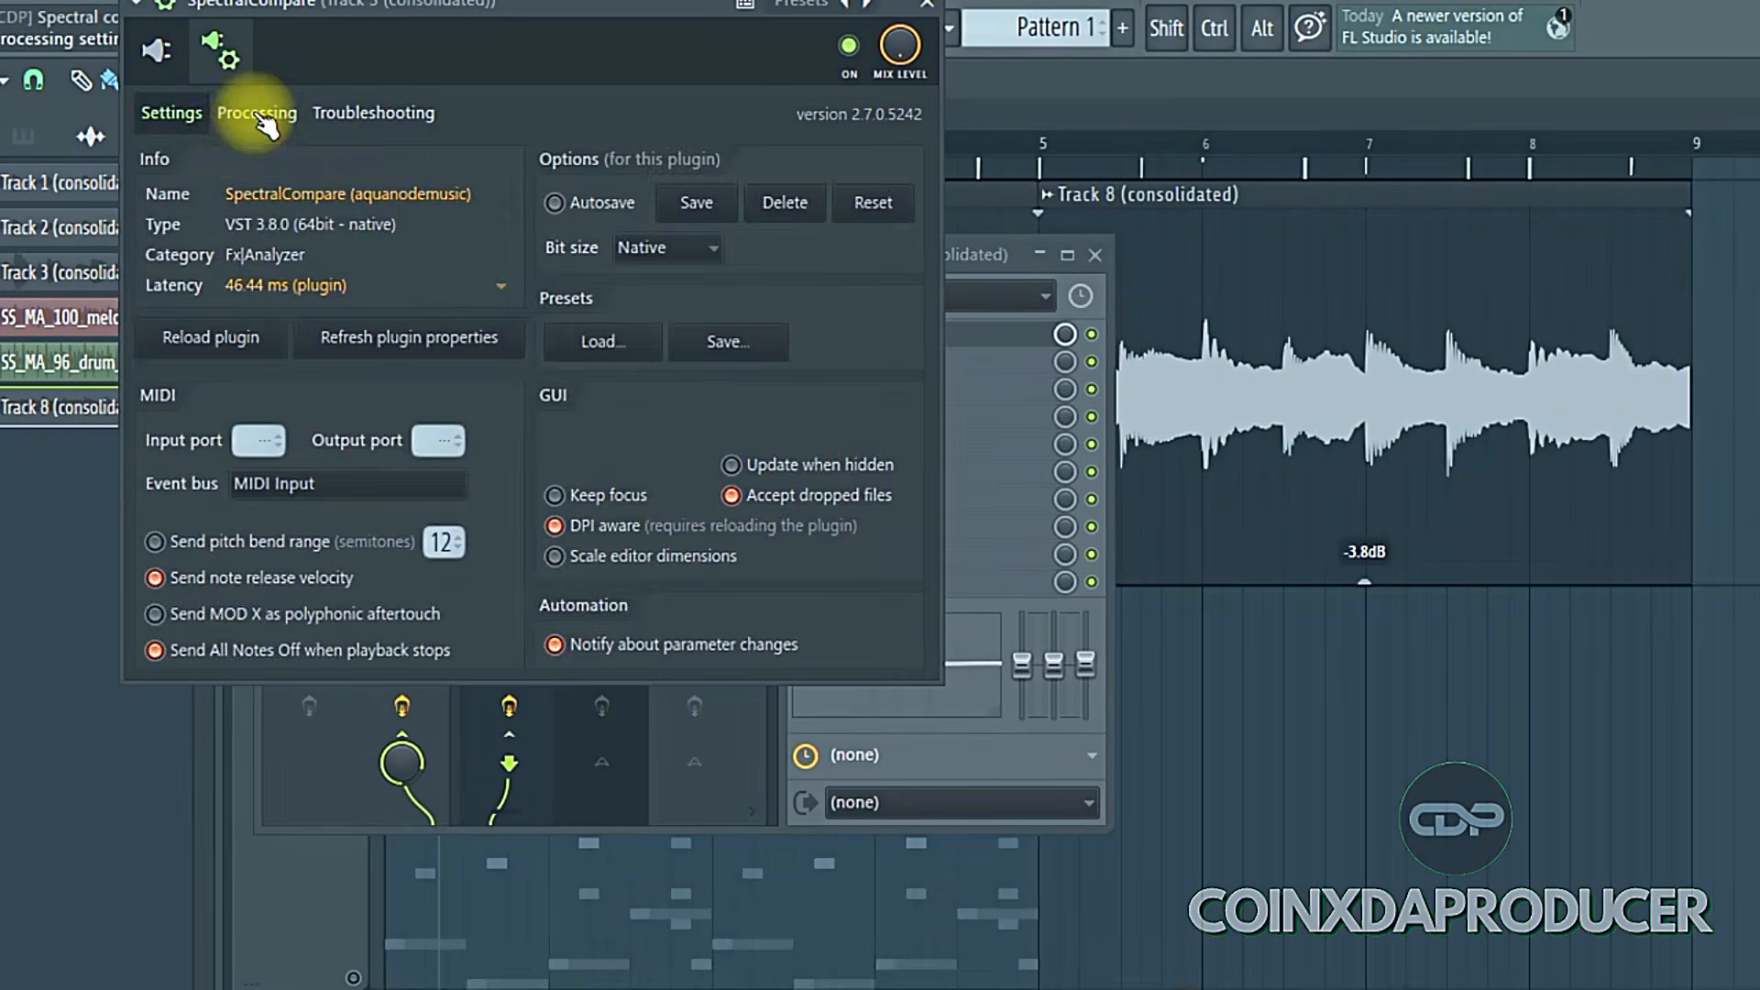
left_click(258, 117)
left_click(200, 462)
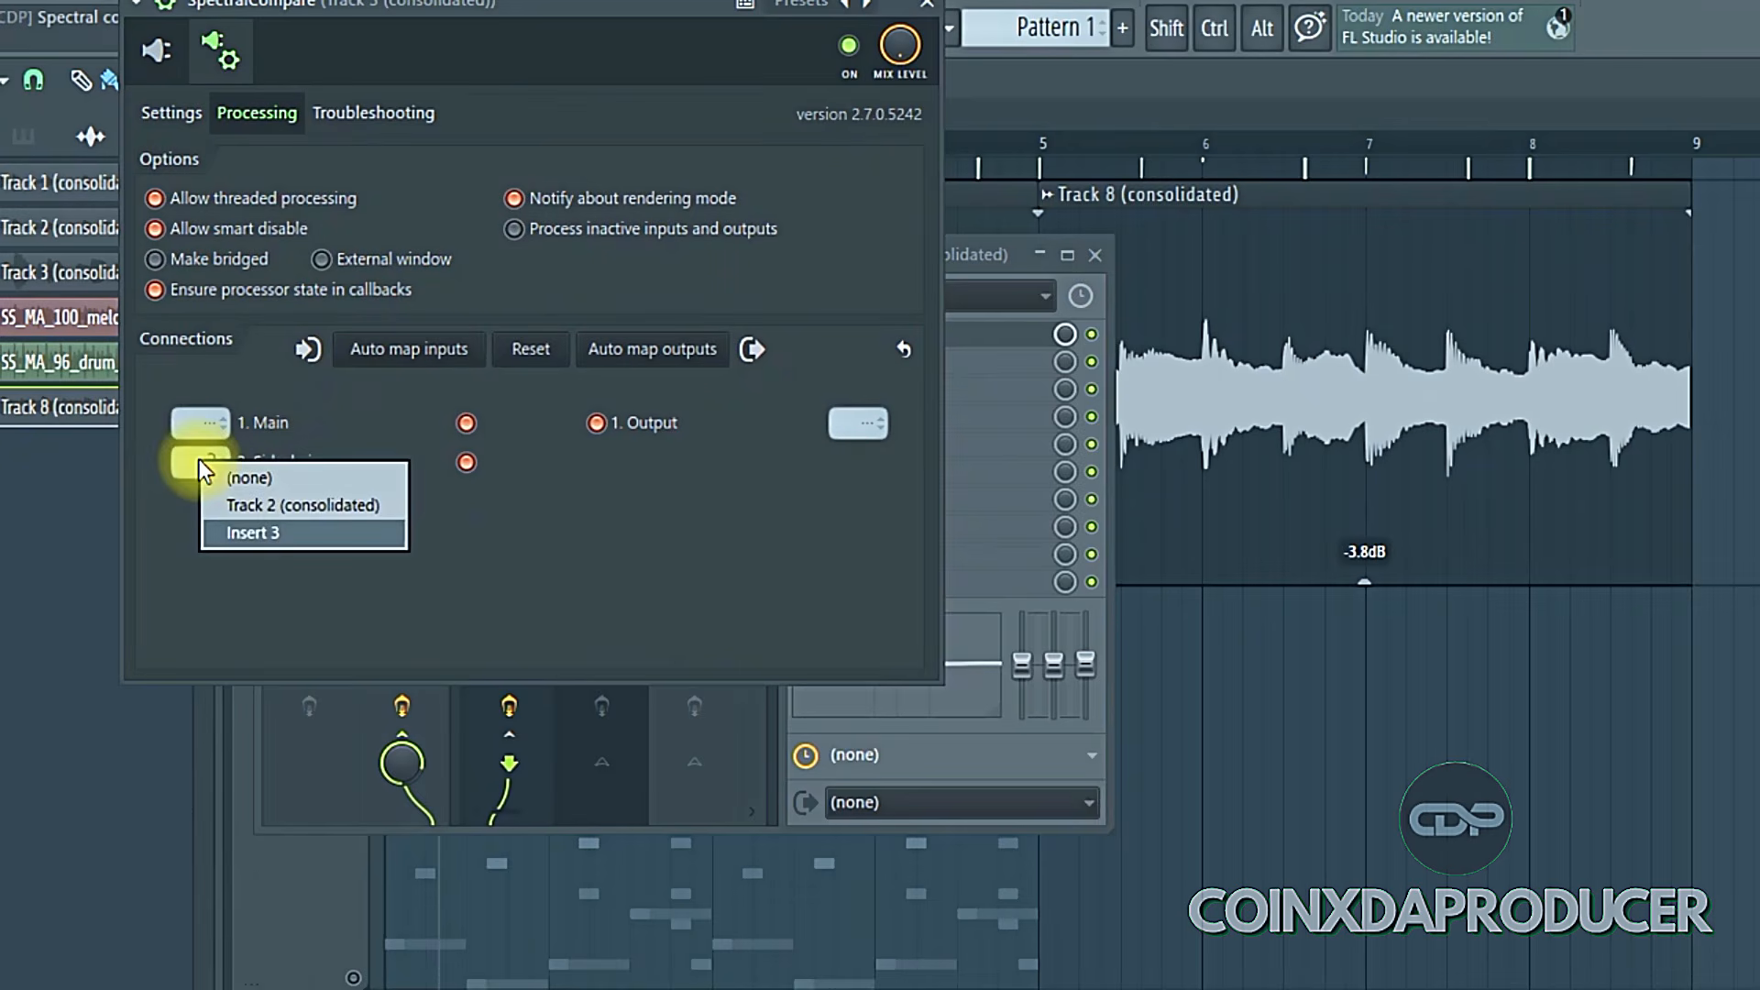
left_click(283, 535)
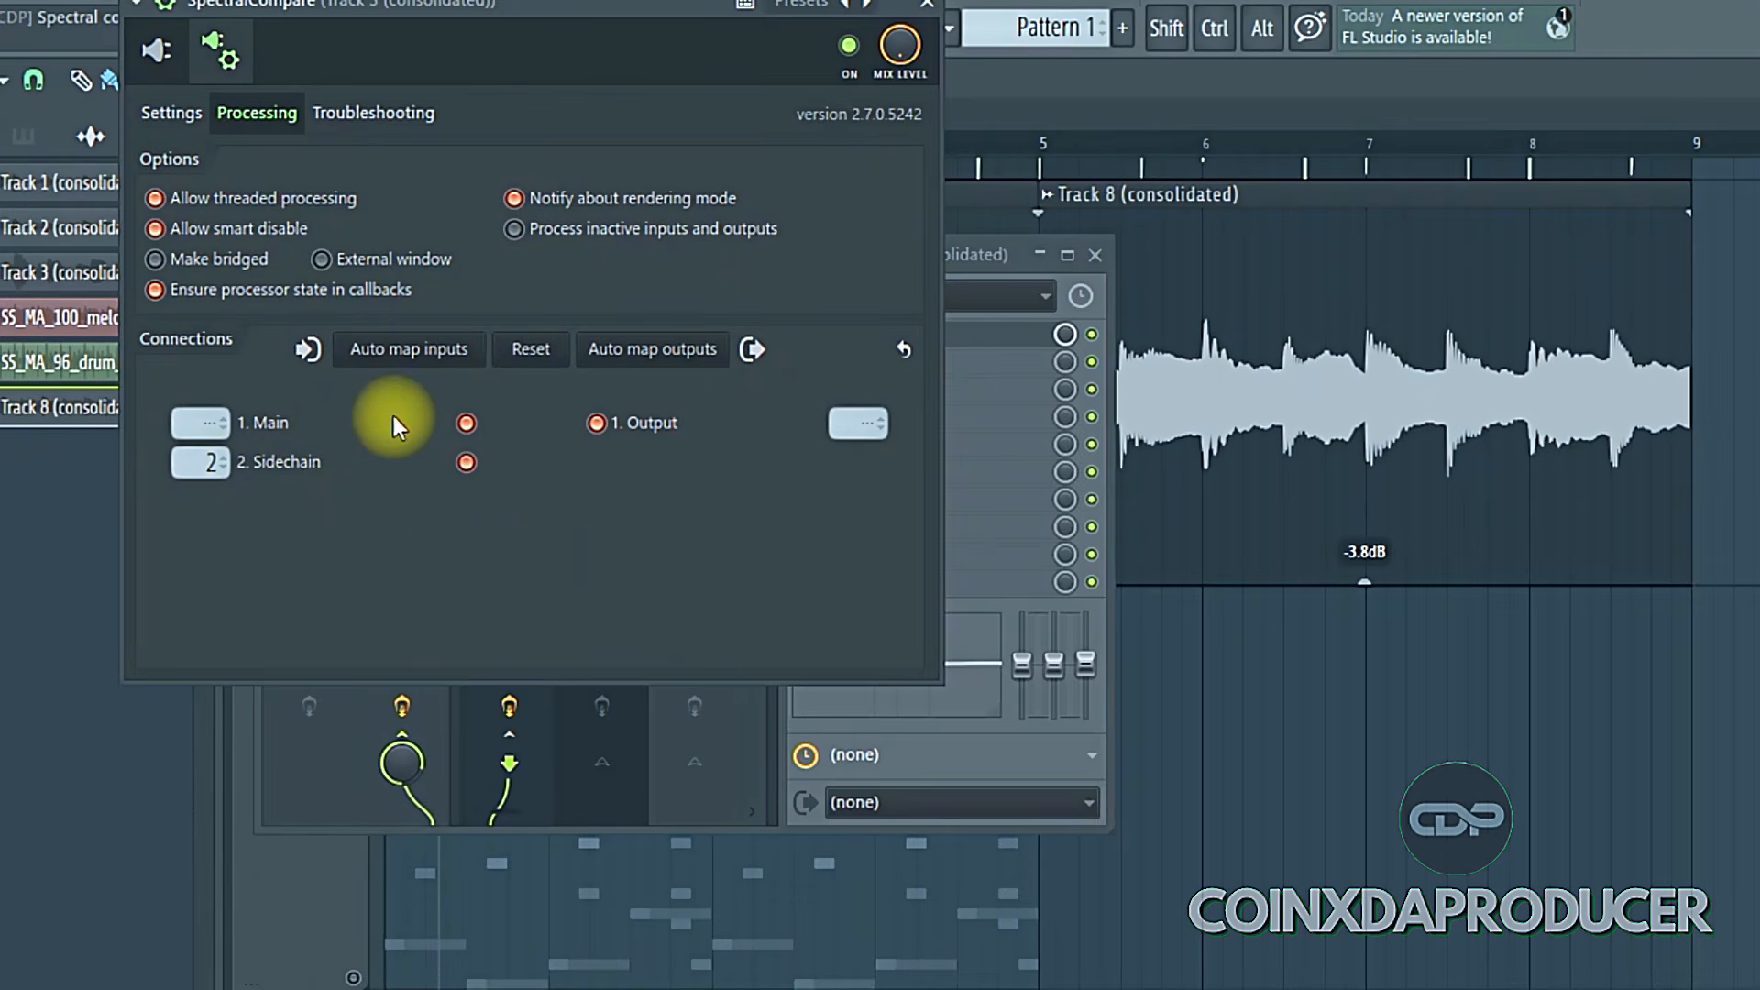
left_click(467, 464)
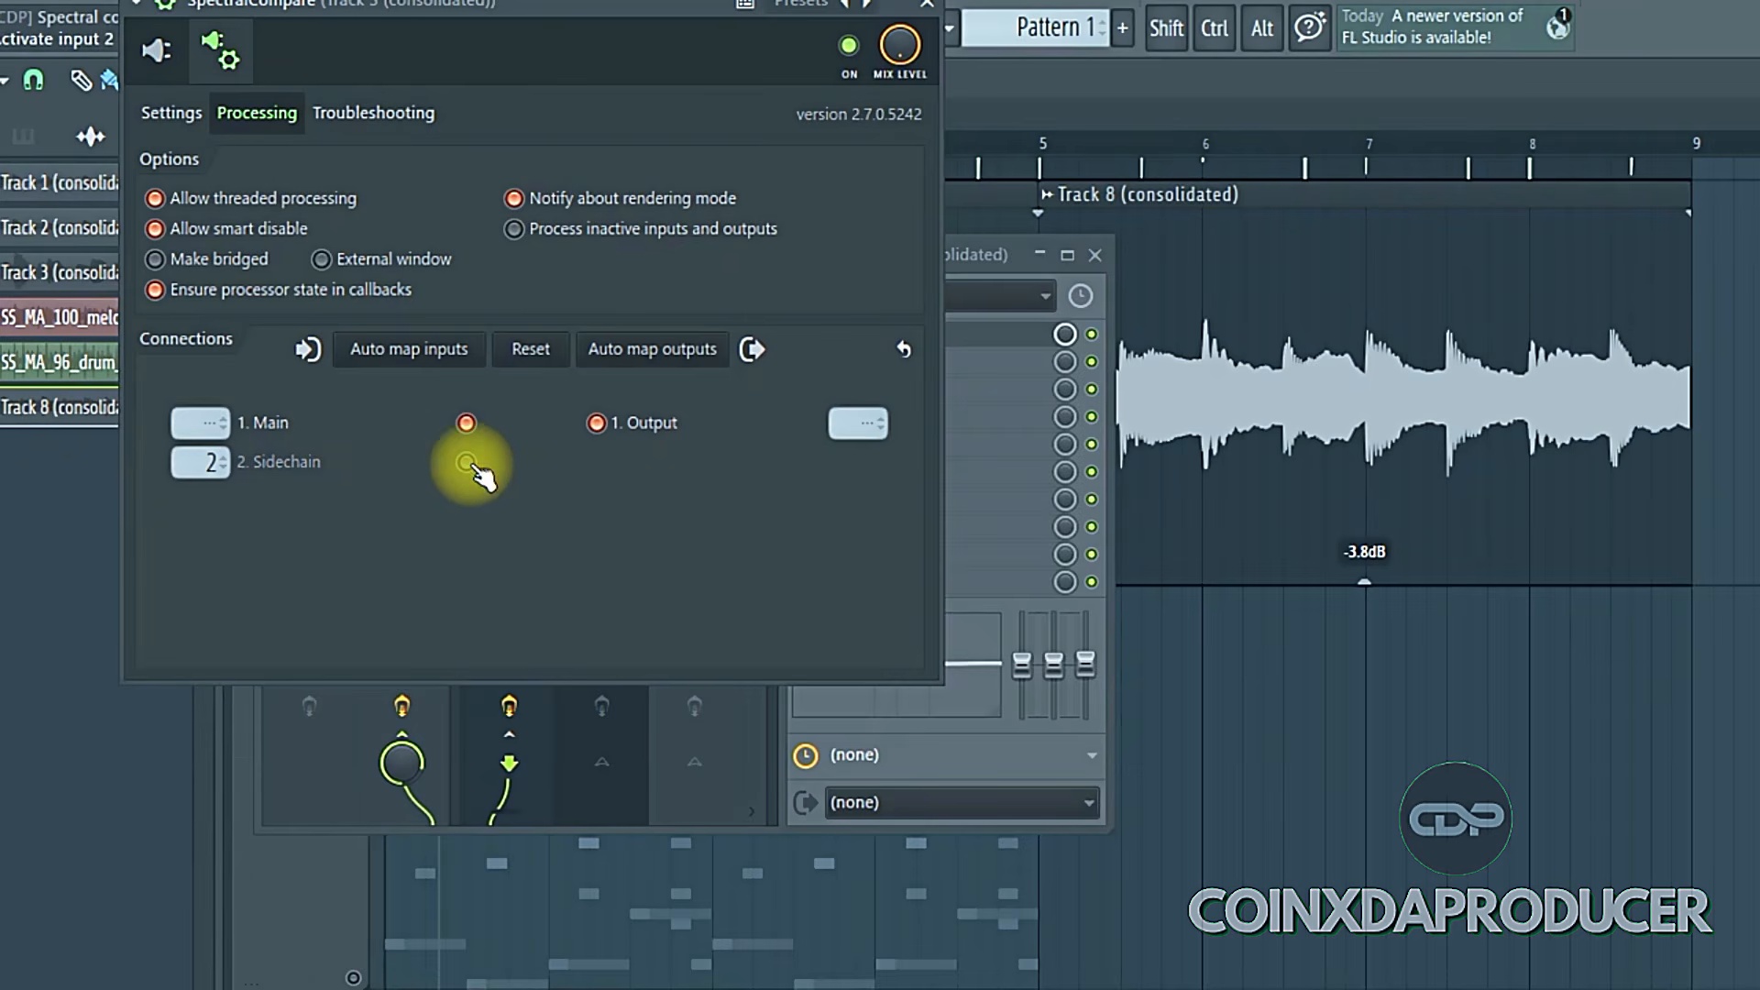
left_click(469, 464)
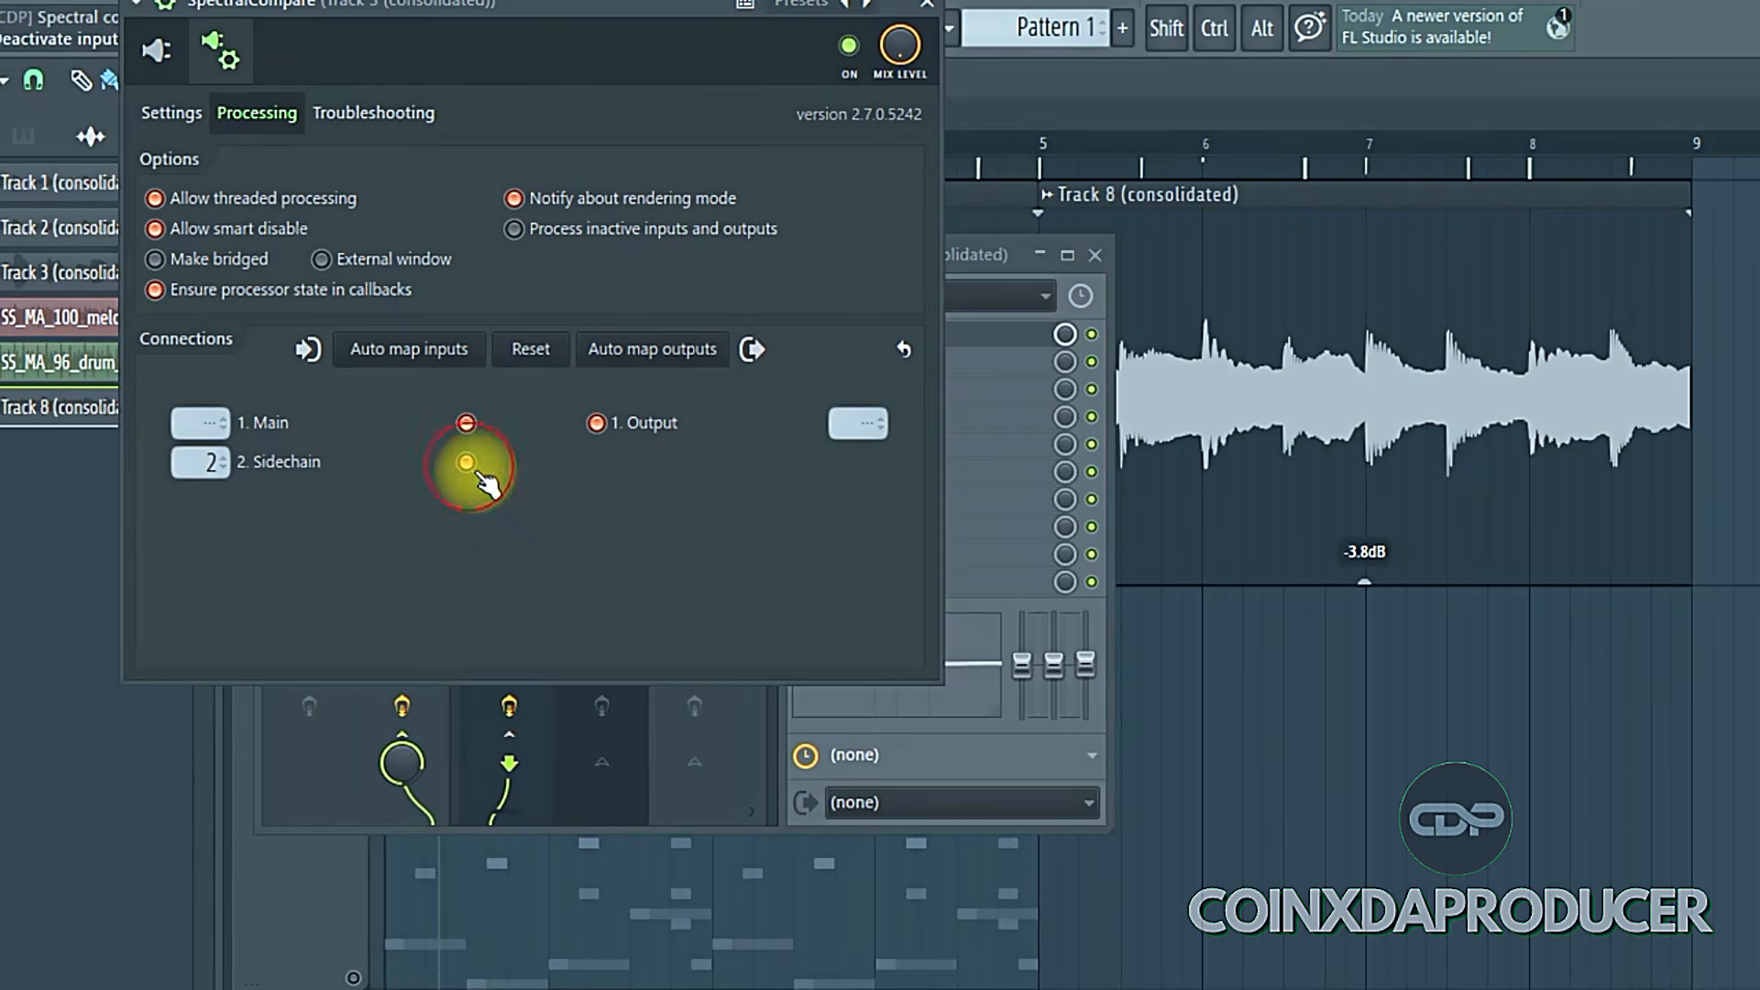
- Return to the plugin's spectrum view, lower its window and open the Mixer again
left_click(156, 51)
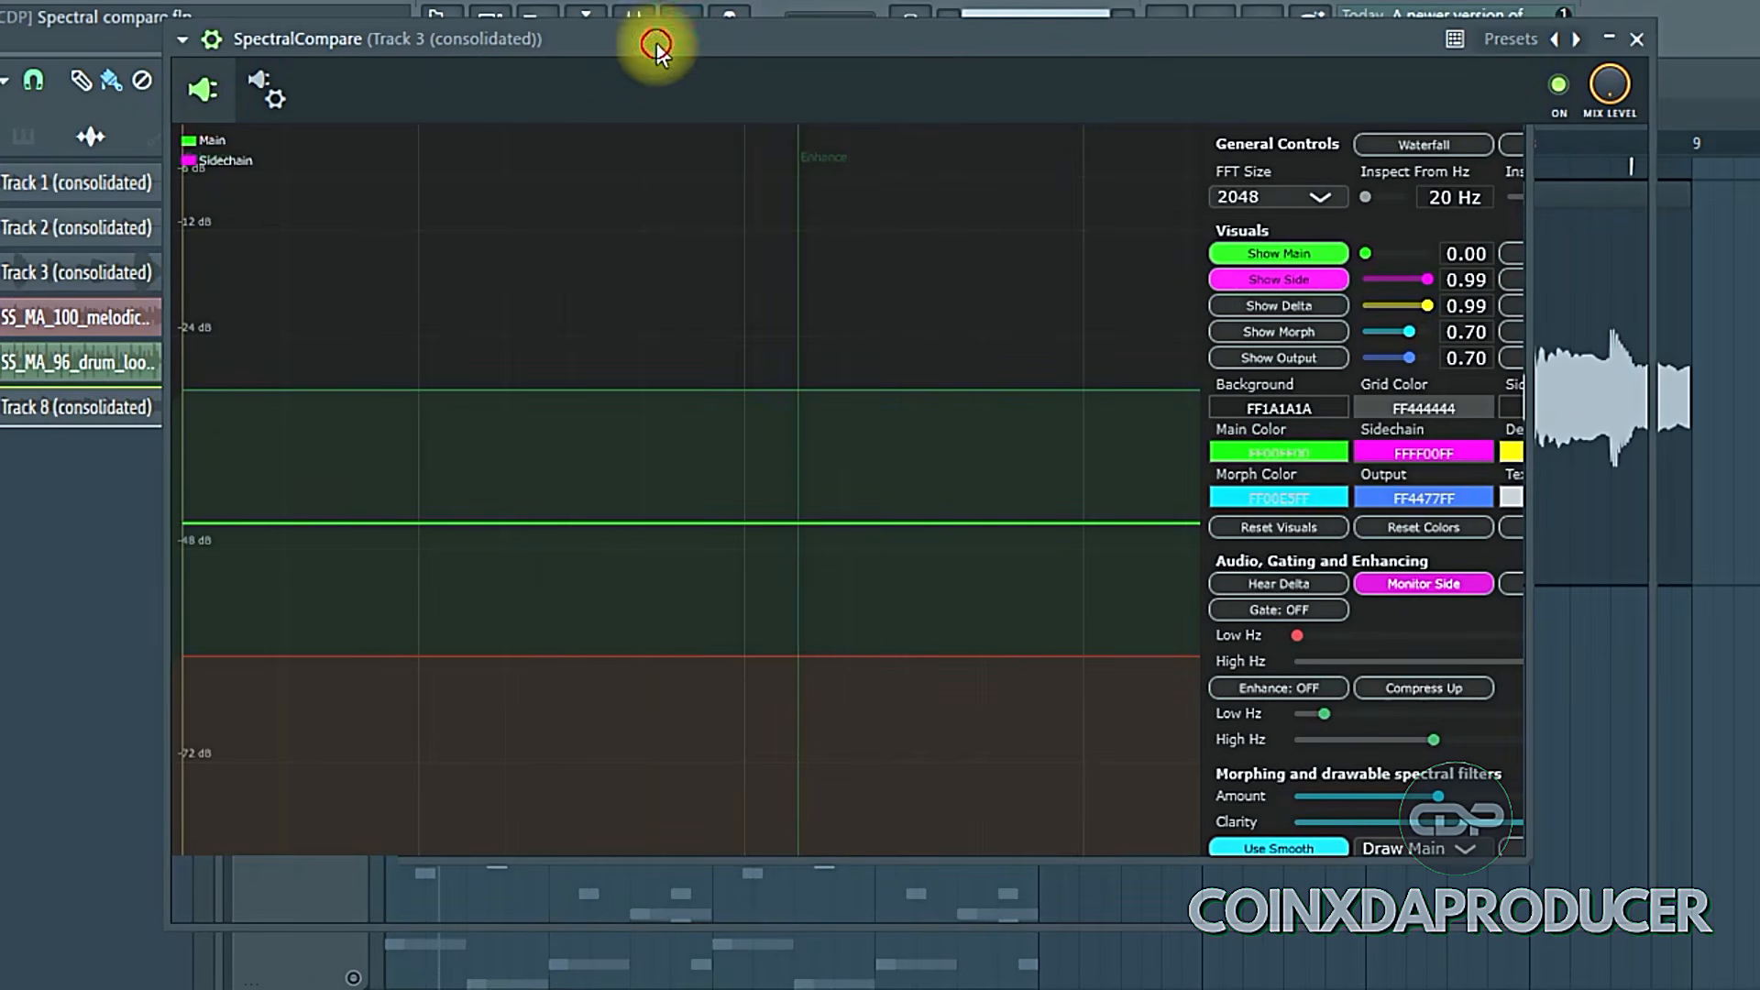
left_click_drag(655, 46, 685, 214)
left_click(632, 28)
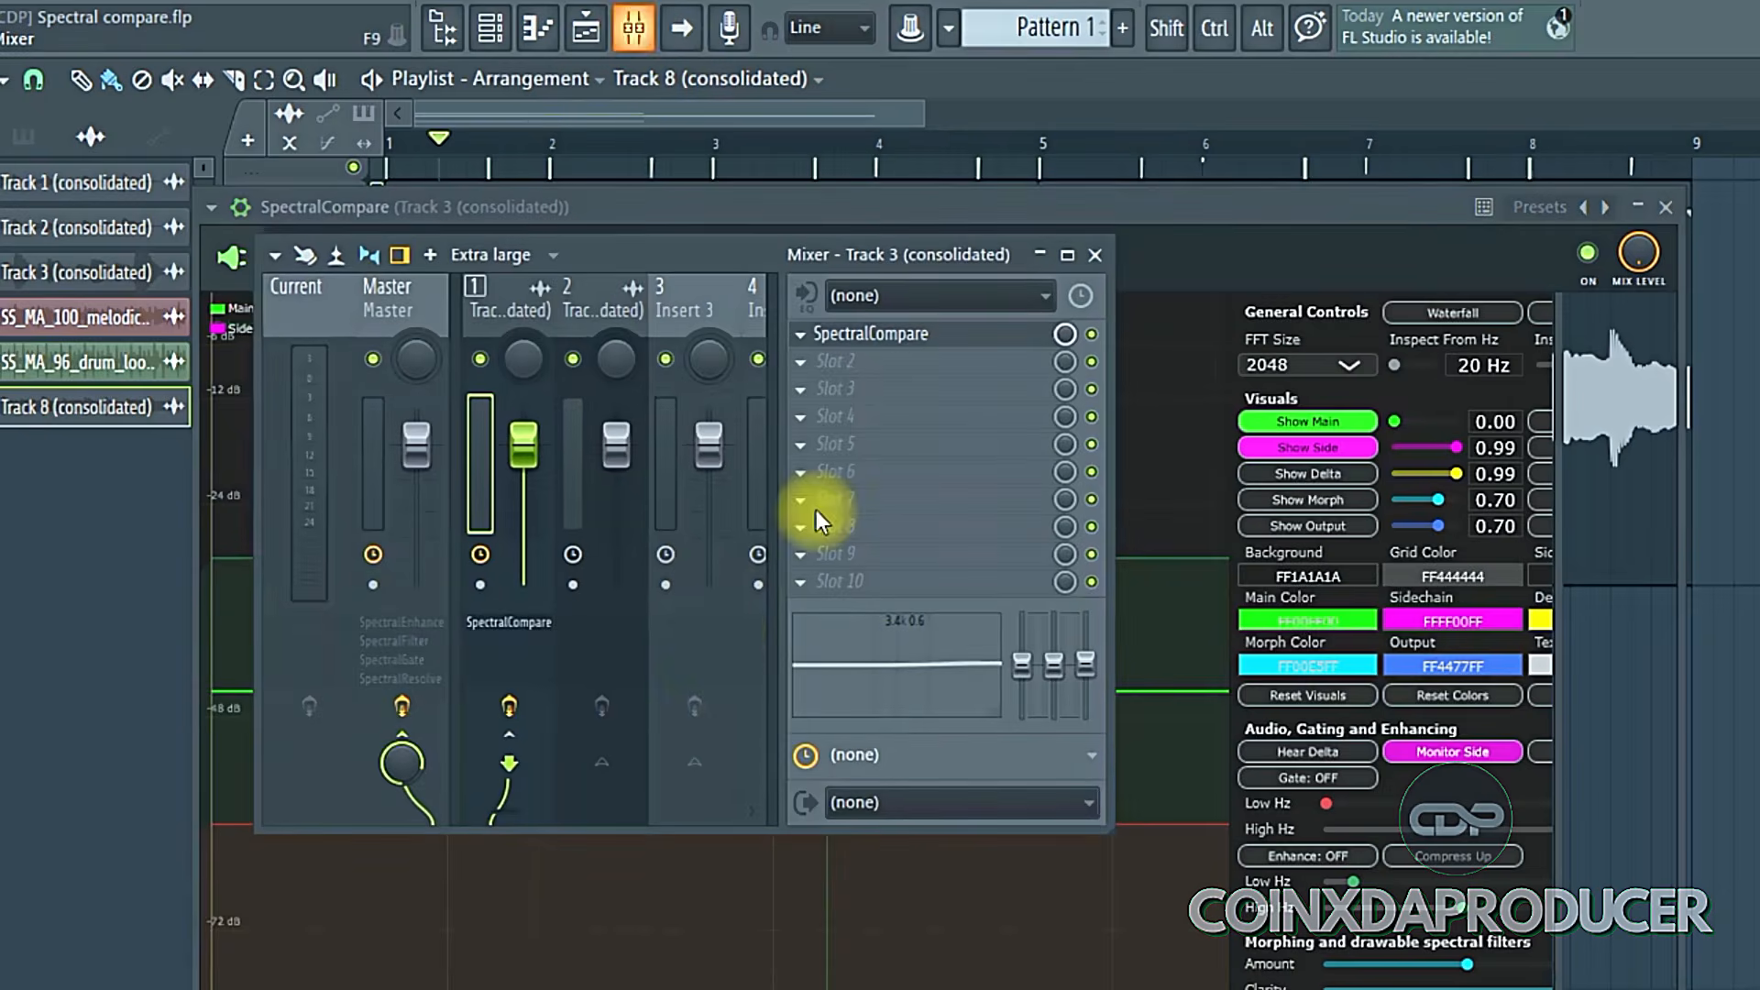
- Inspect the Insert 3 and Track 2 mixer channels, then move the Mixer out of the way
left_click(708, 295)
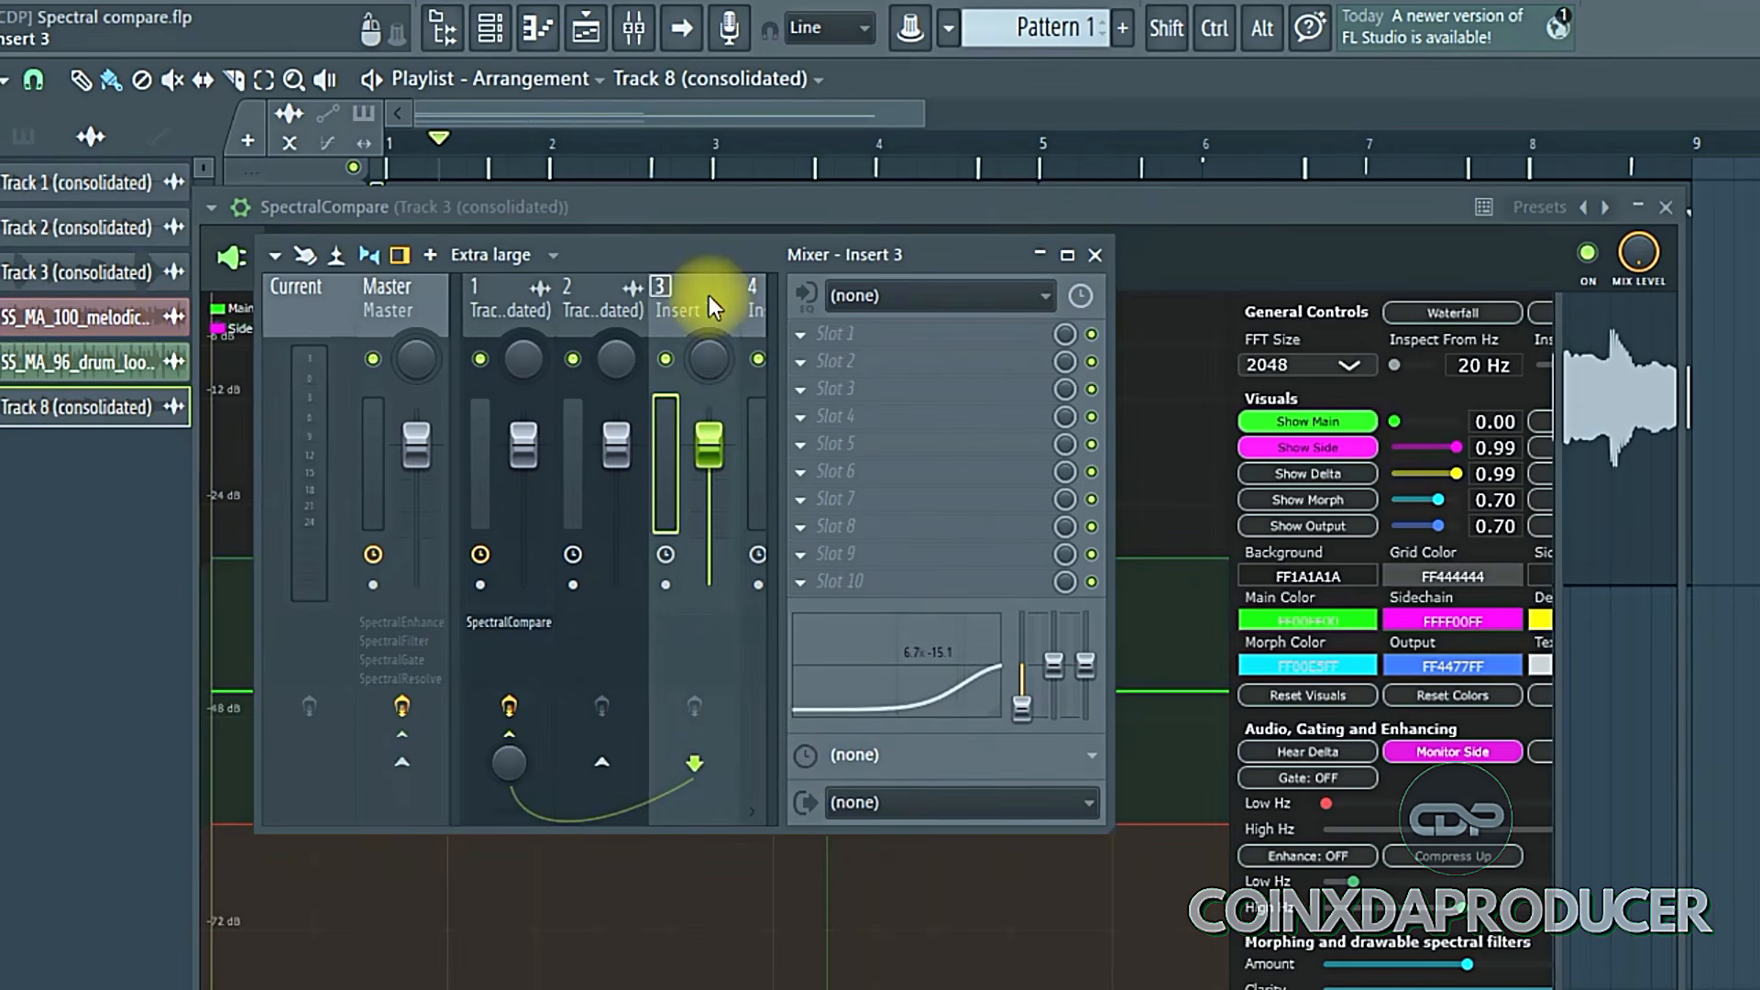
left_click(577, 295)
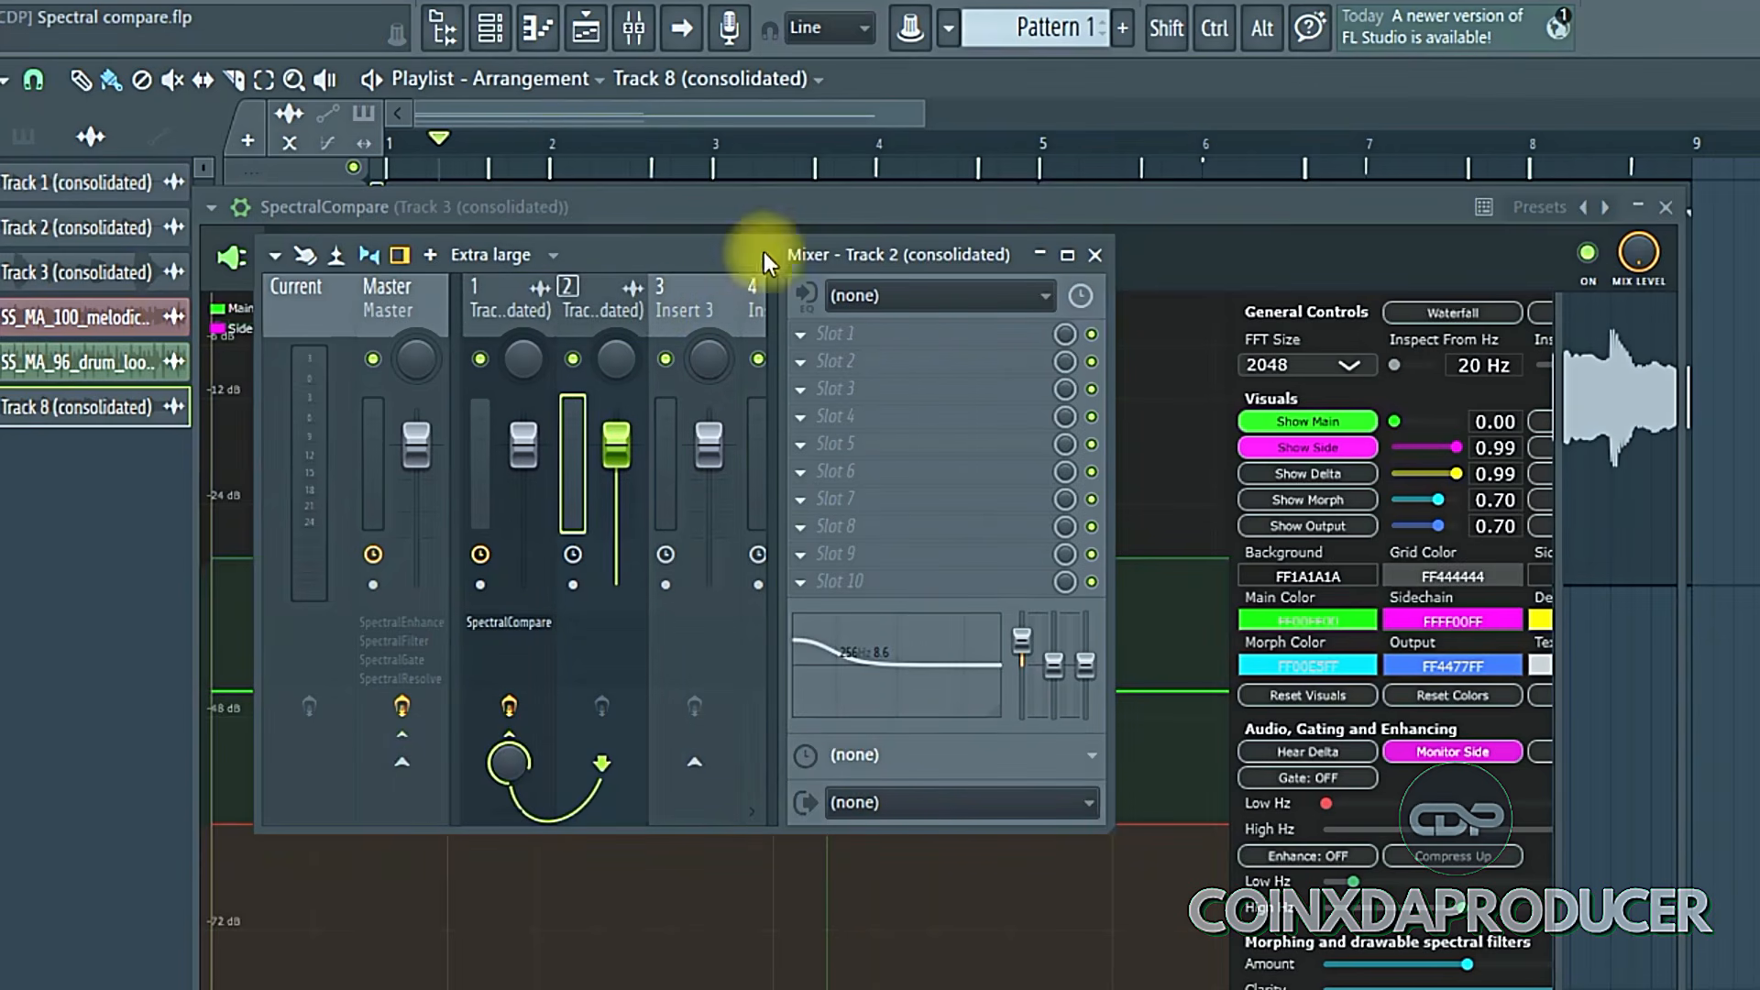
left_click_drag(764, 256, 1653, 1)
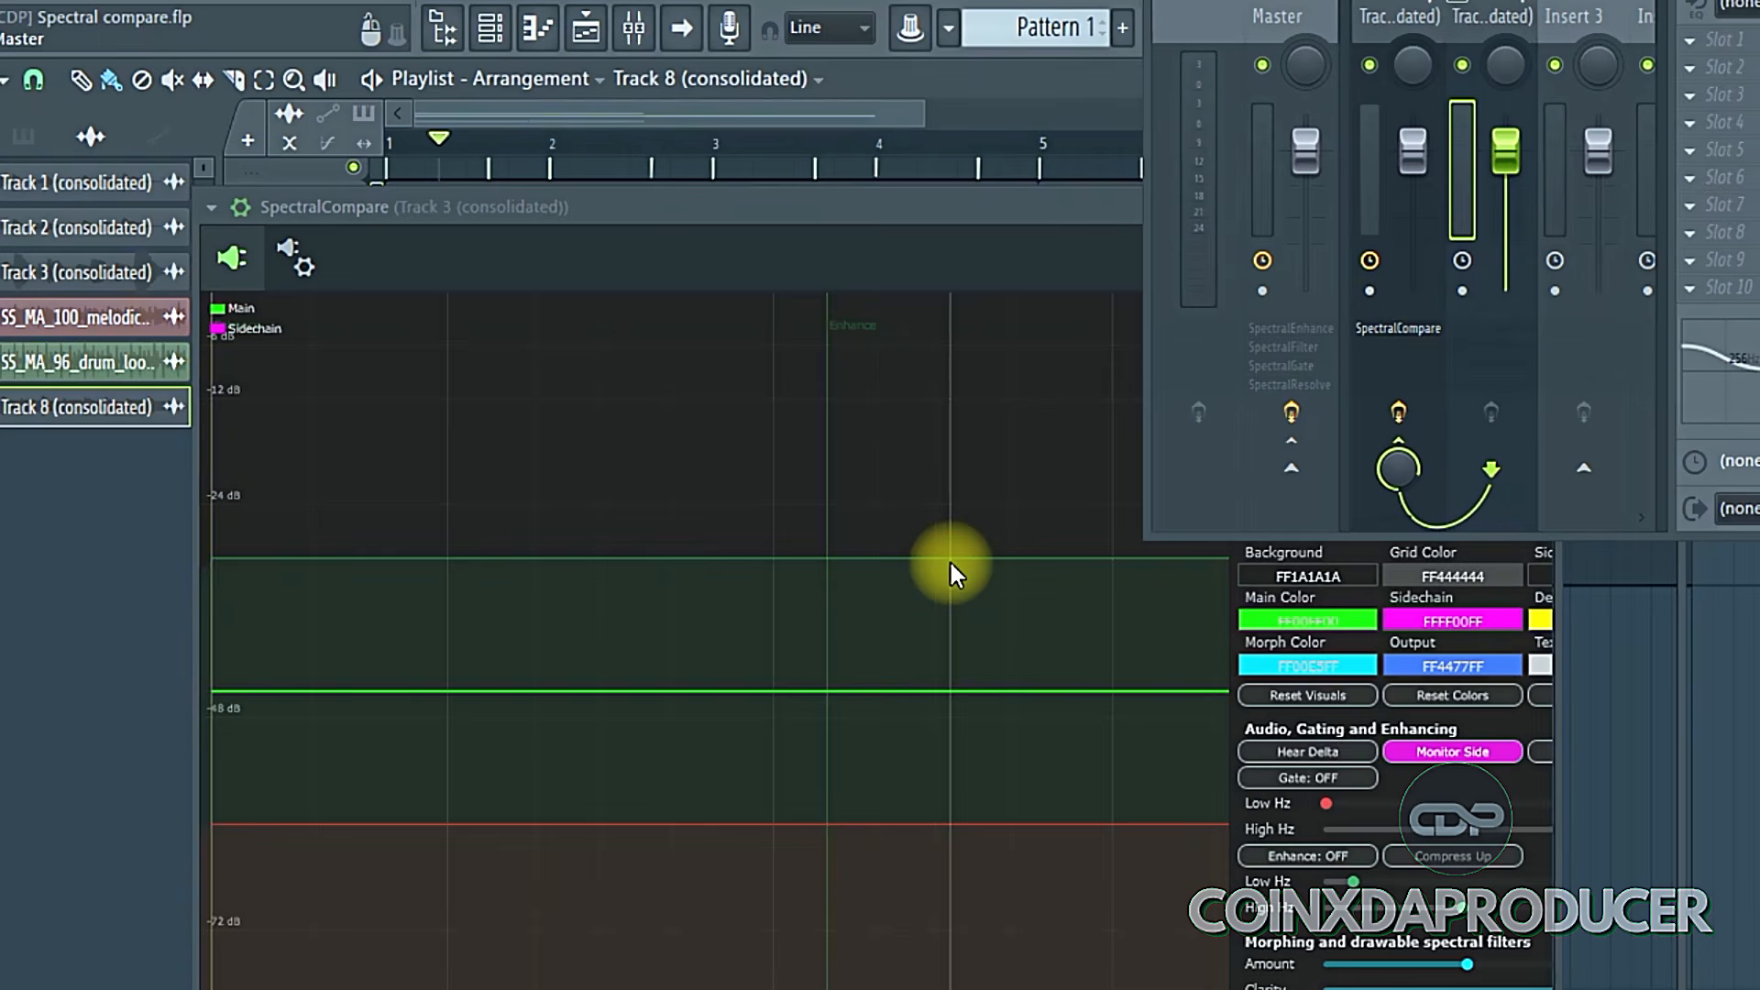
- Lower the Enhance High Hz slider slightly and reposition the SpectralCompare window
left_click_drag(872, 208, 510, 0)
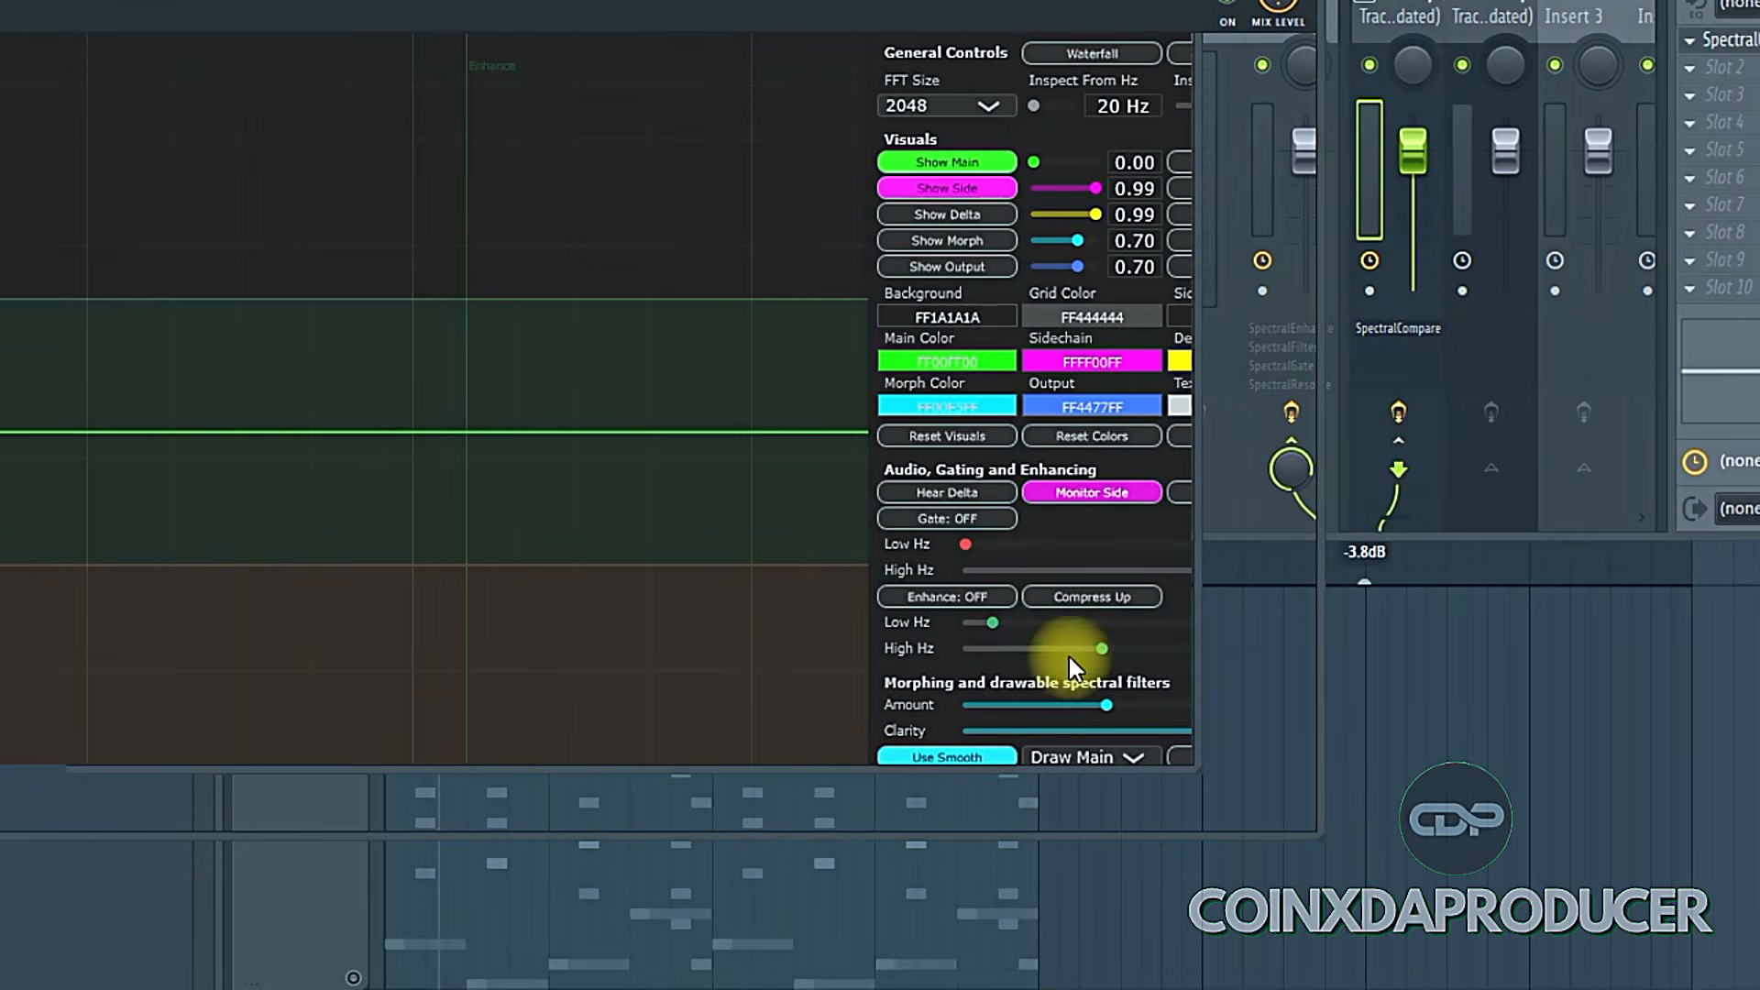
left_click_drag(1105, 657, 1096, 655)
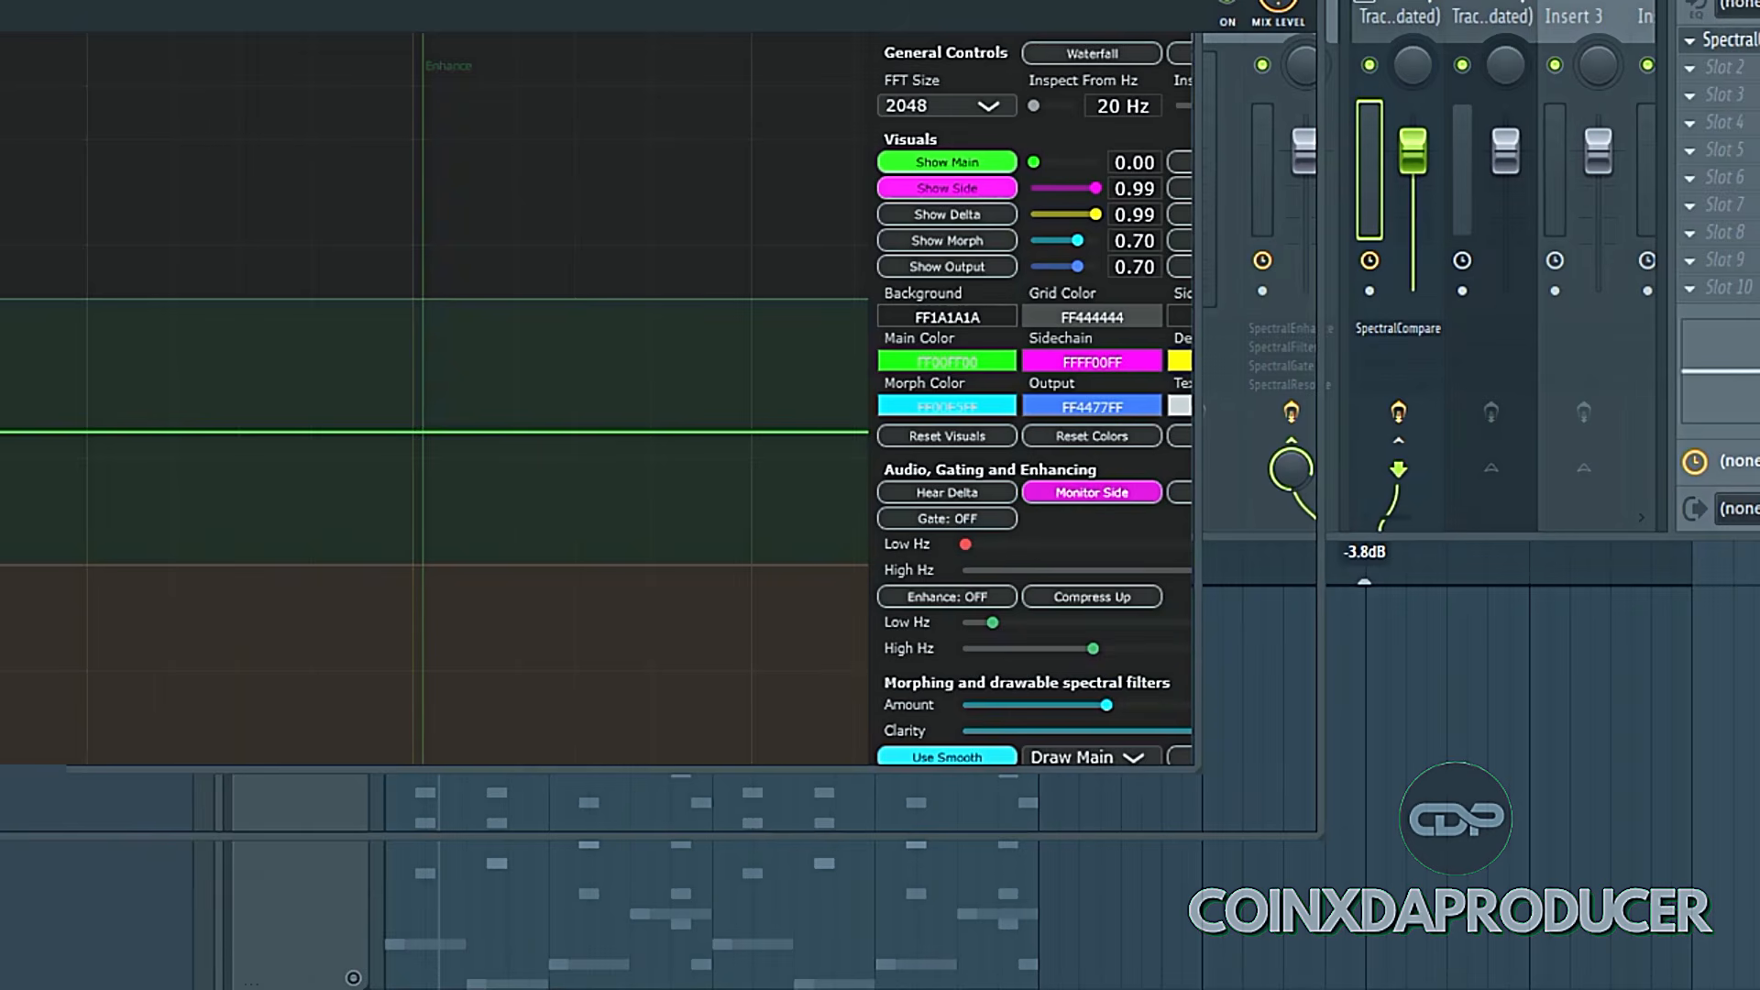
left_click_drag(510, 0, 806, 43)
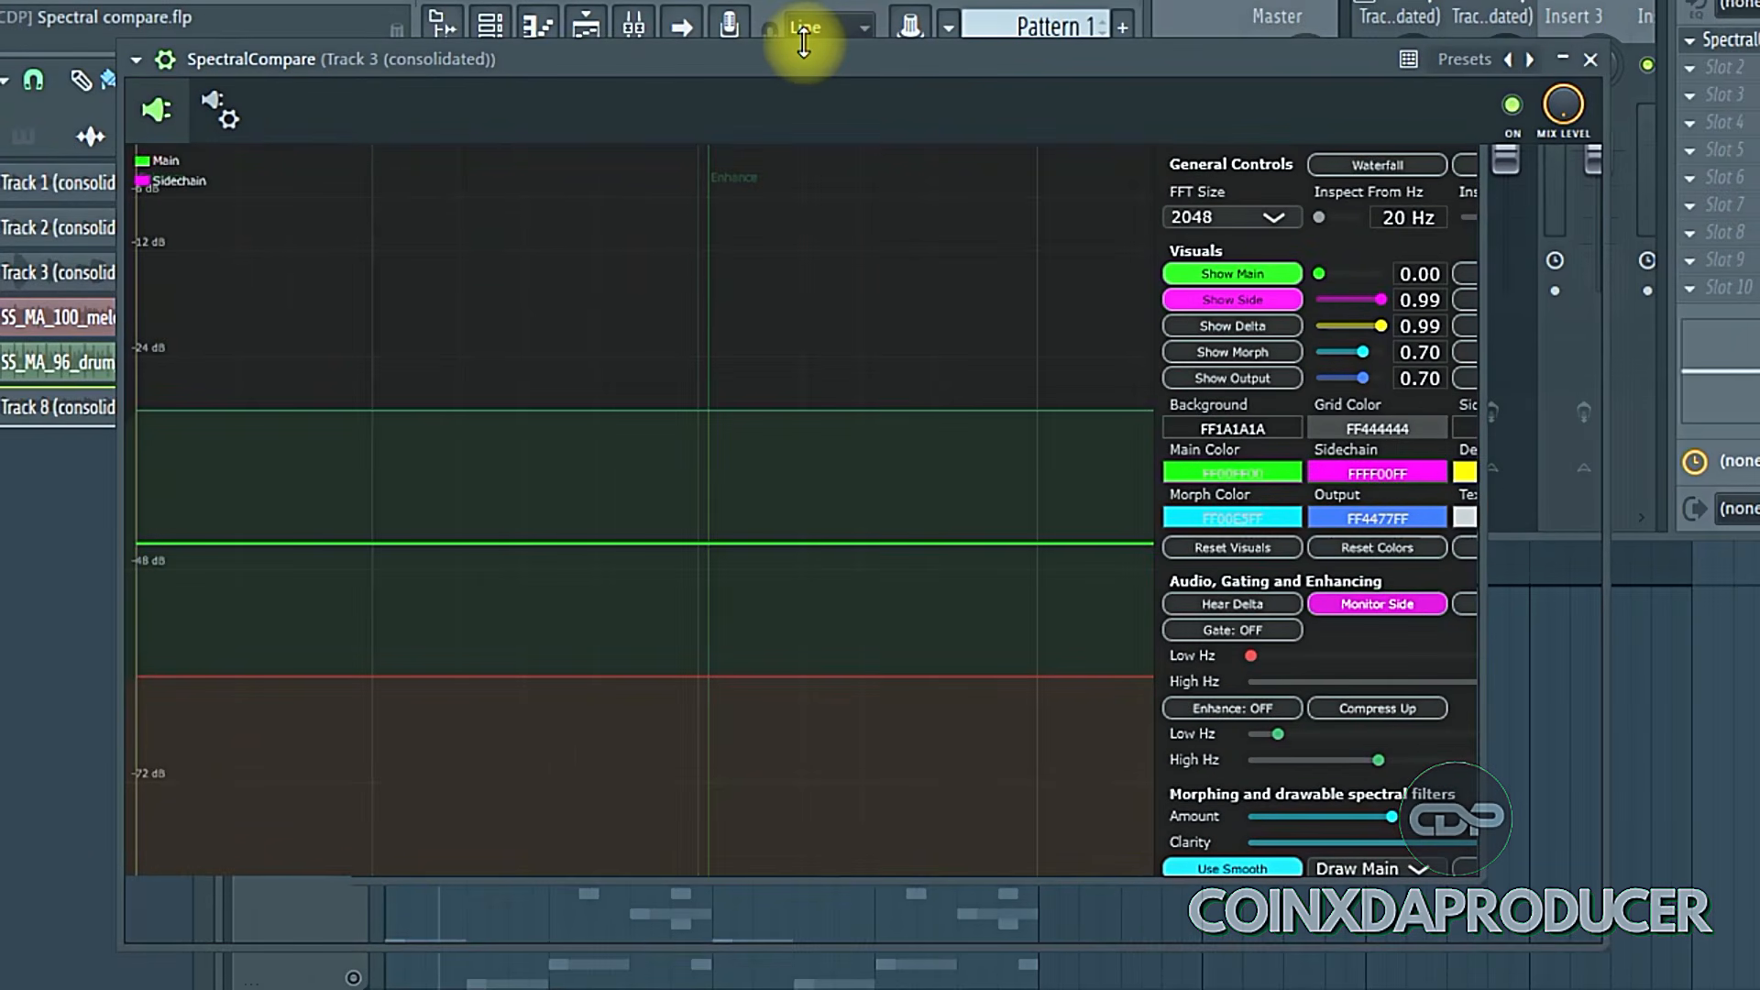